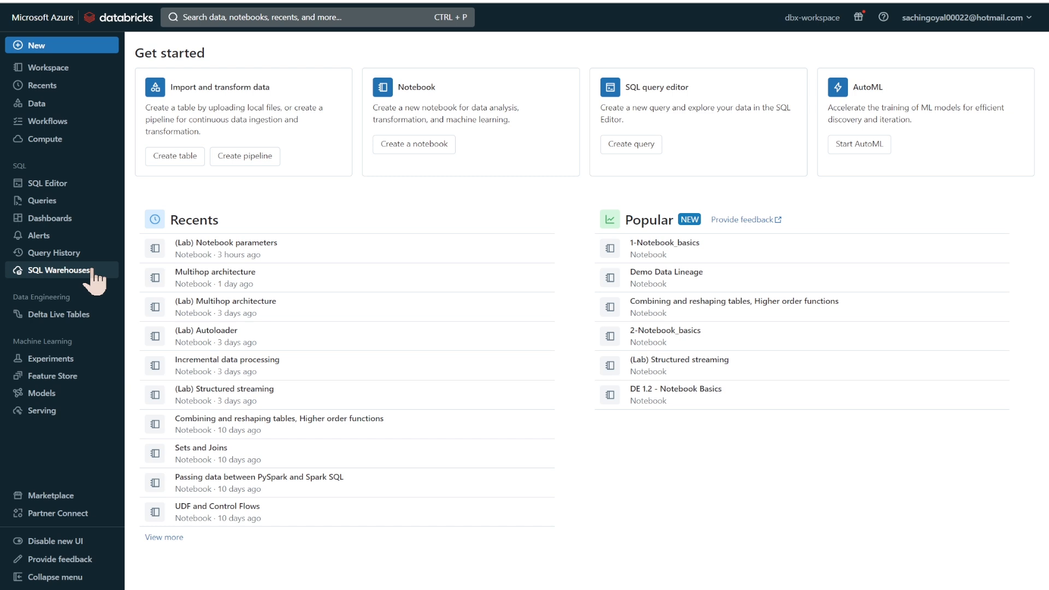
- Open the SQL warehouses list and check the size of the Starter Warehouse
left_click(92, 271)
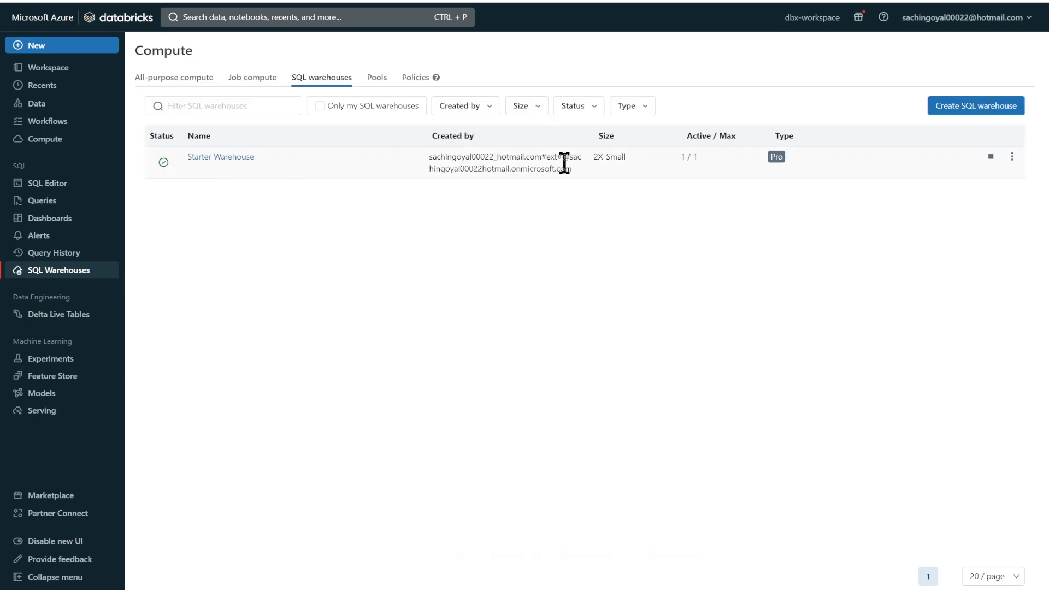
left_click_drag(595, 160, 621, 158)
left_click(575, 195)
- Open the SQL editor and expand the samples catalog down to the tables of the nyctaxi schema
left_click(52, 189)
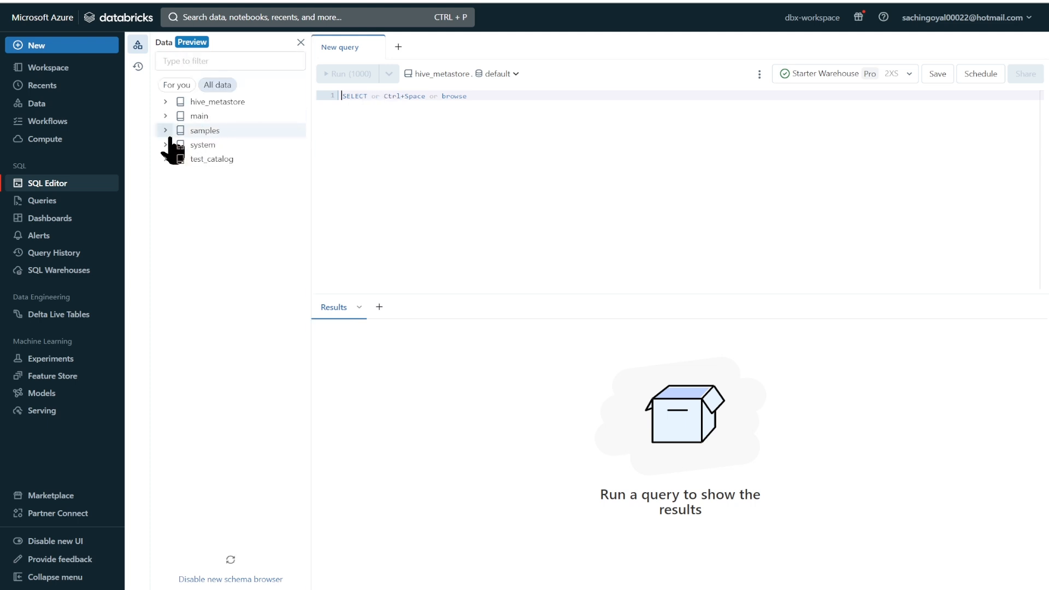
left_click(166, 131)
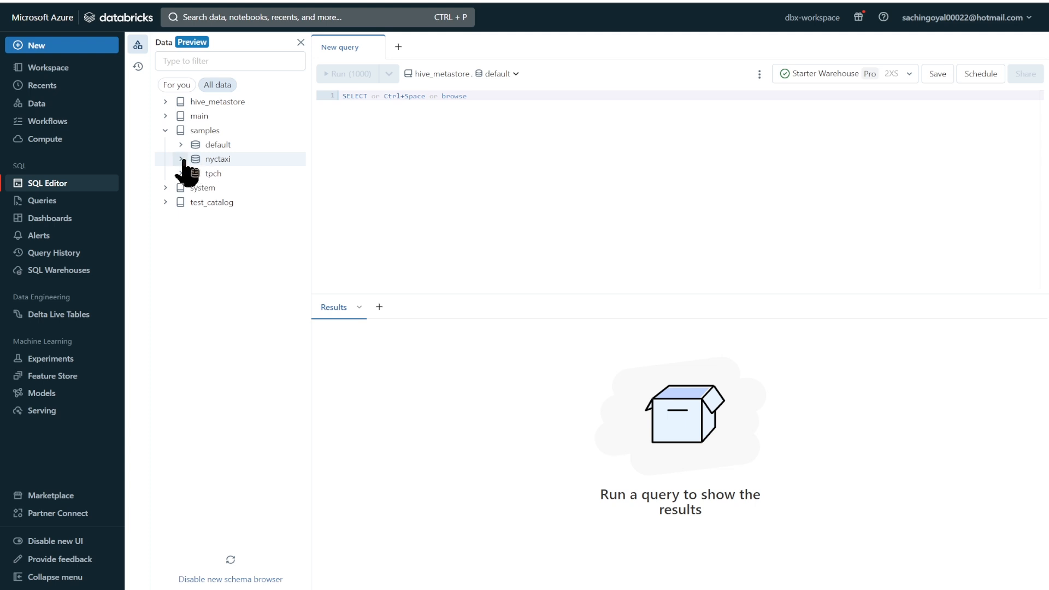
left_click(193, 163)
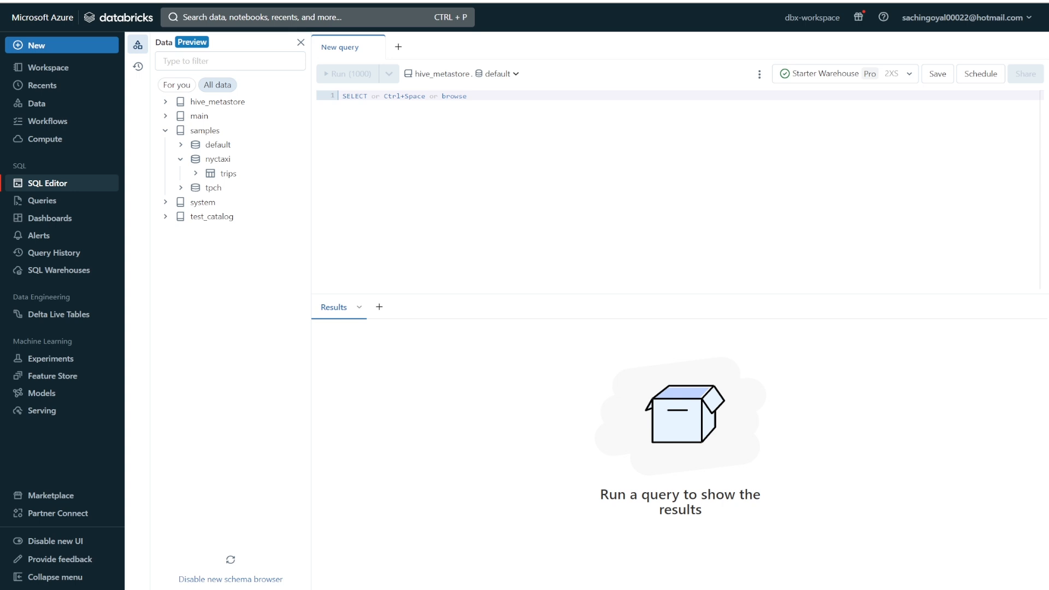
- Write the query "select * from samples.nyctaxi.trips;" and run it on the Starter Warehouse
left_click(346, 104)
type("select * from samples.nyctaxi.trips;")
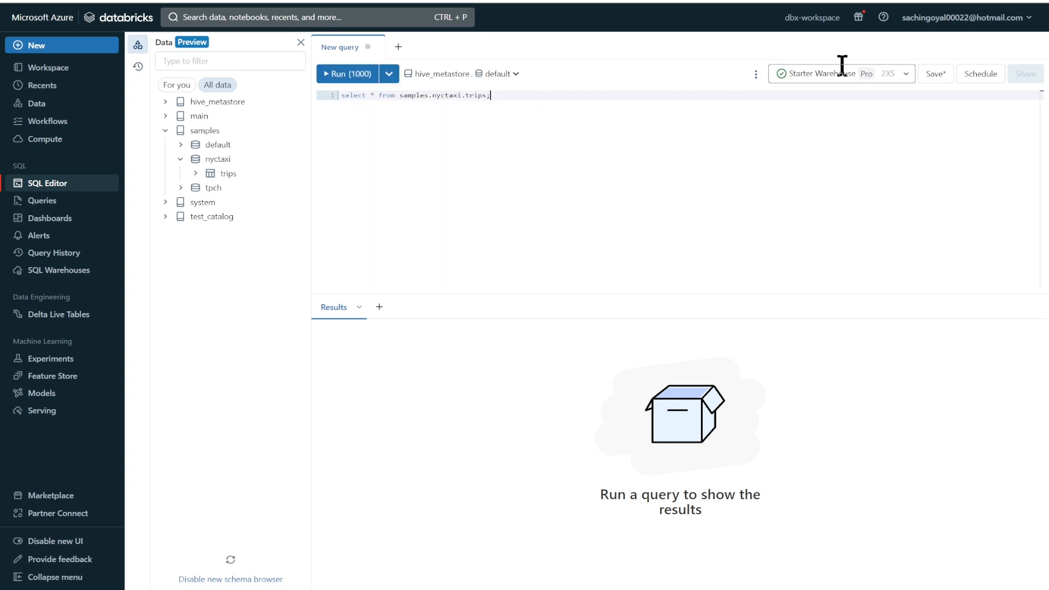
left_click(905, 77)
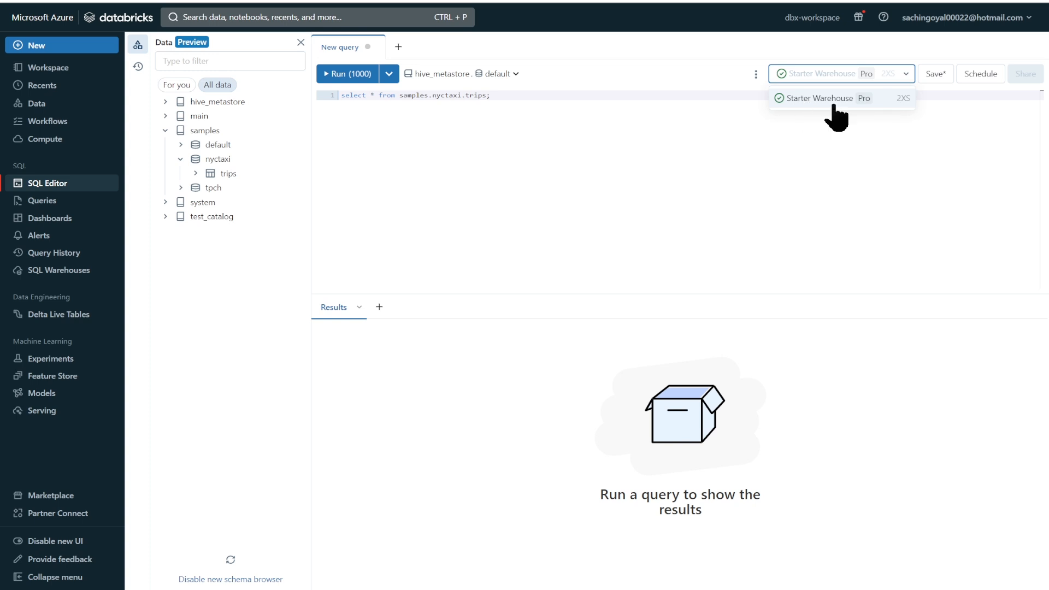
left_click(575, 107)
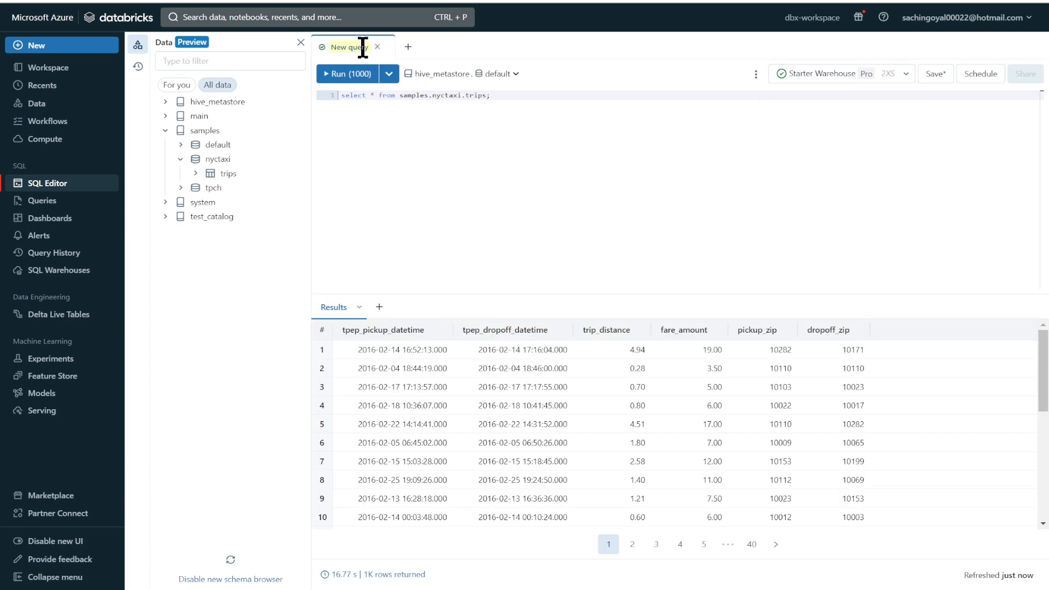
- Rename the query as "Databricks SQL - nyctaxi-trips" and save it
double_click(362, 47)
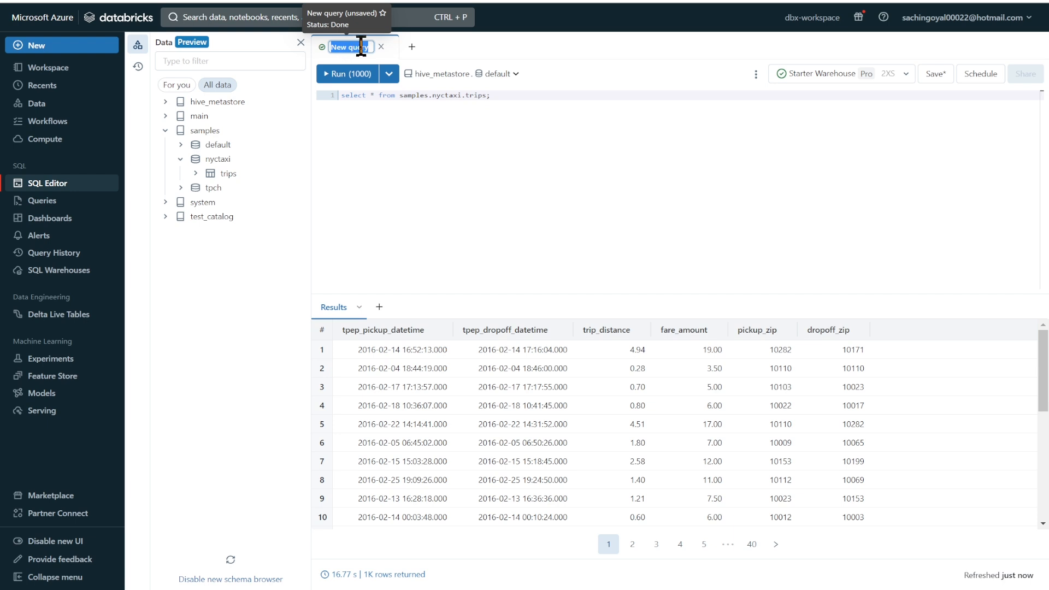
type("nyctaxi-trips")
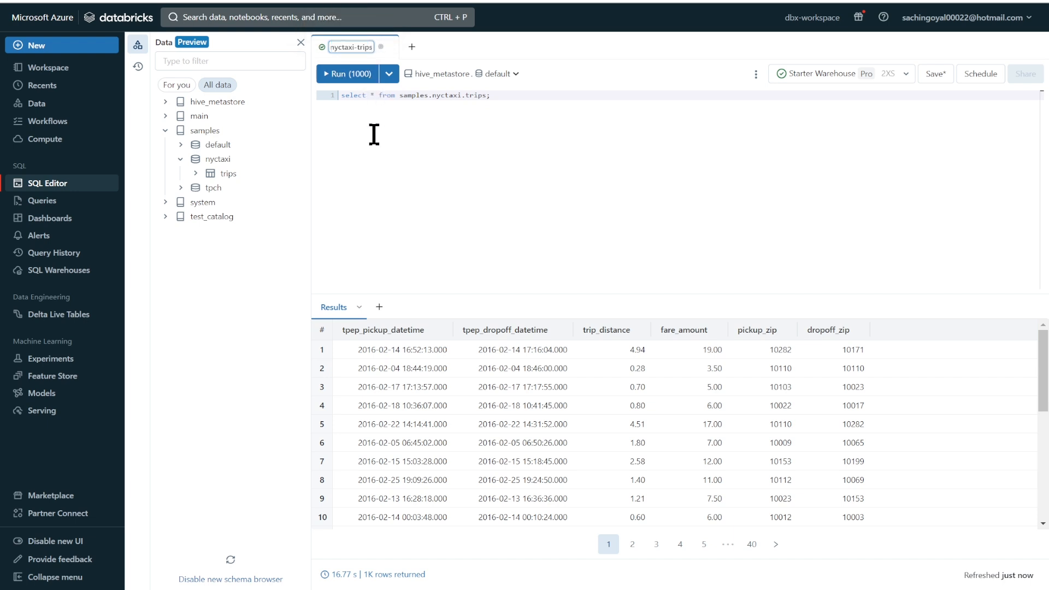
left_click(375, 134)
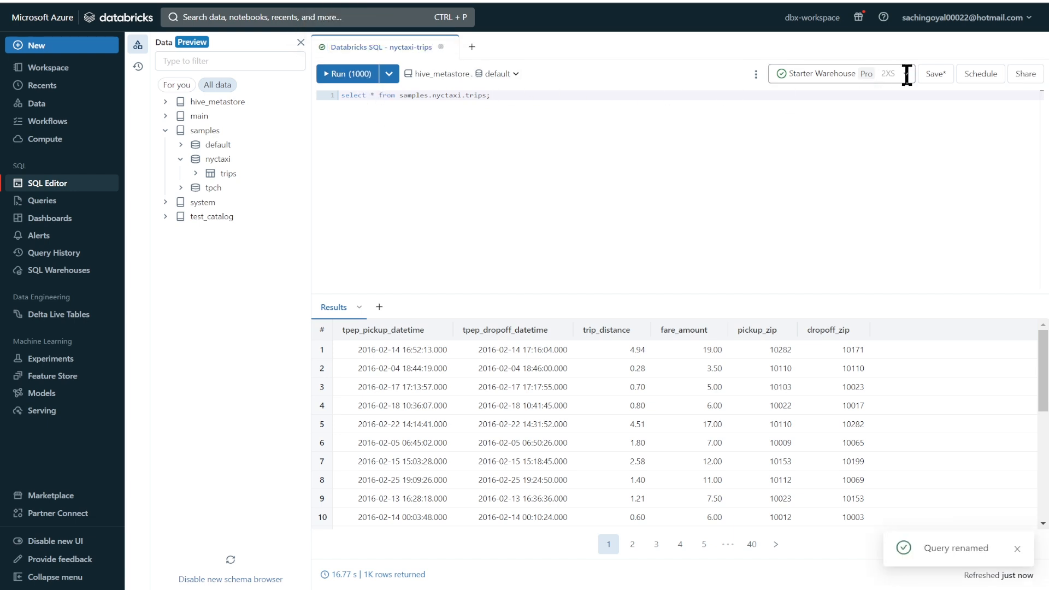
left_click(937, 76)
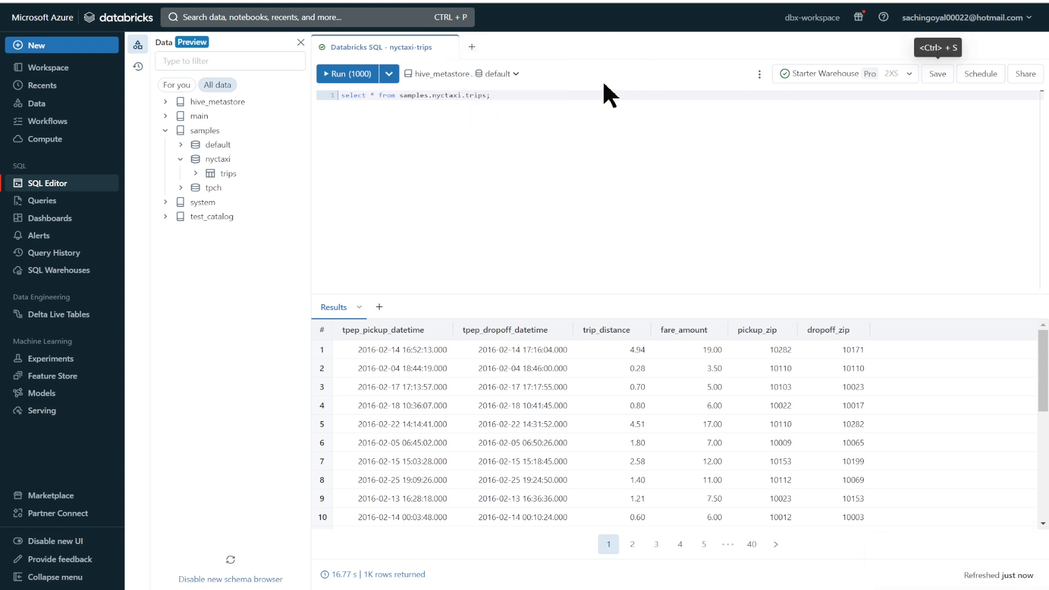
- Create a query on samples.nyctaxi.trips selecting DATE(tpep_pickup_datetime) as pickup_date and count(1) as Number_of_trips, grouped and ordered ascending by that date, commented "--trips by date"
mouse_move(469, 54)
left_click(497, 69)
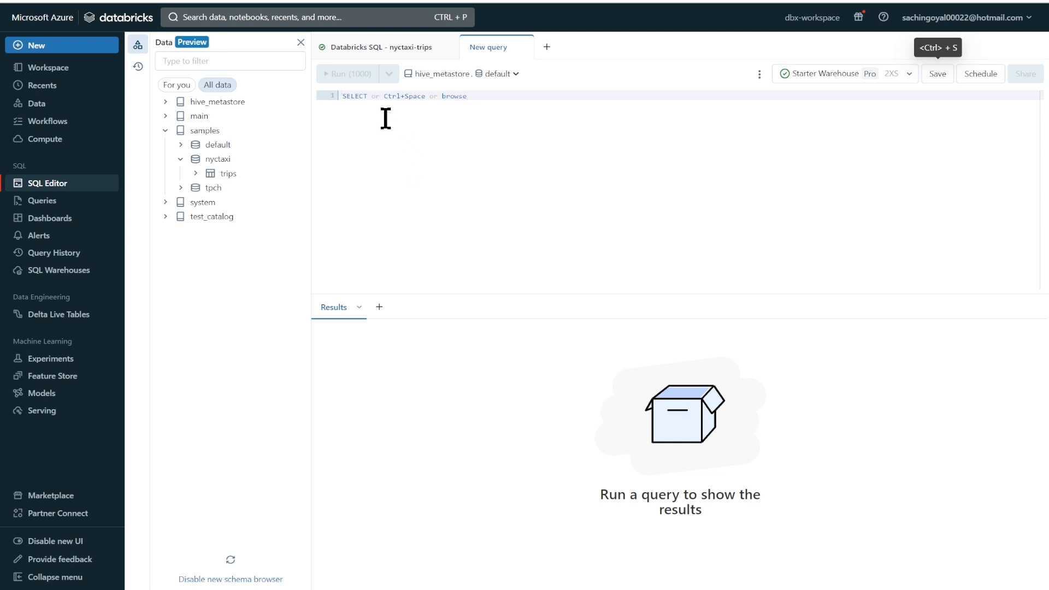
type("--trips by date select DATE(tpep_pickup_datetime) as pickup_date, count(1) as Number_of_trips from samples.nyctaxi.trips group by DATE(tpep_pickup_datetime) order by DATE(tpep_pickup_datetime) ASC")
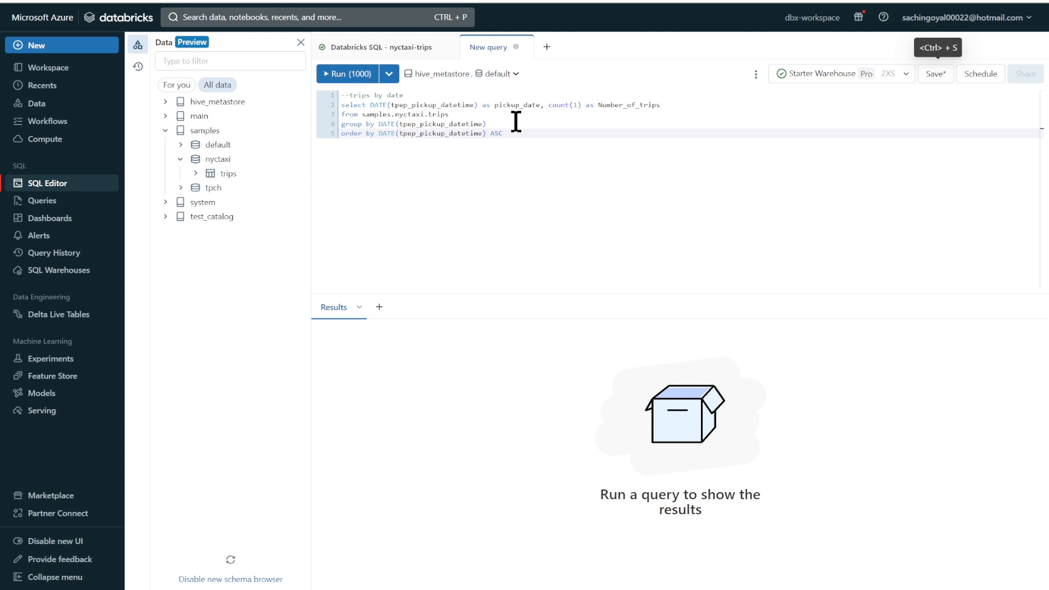
- Review the date expression against the pickup datetimes in the nyctaxi-trips results, plus the query's trip count, grouping and sort order
left_click_drag(479, 105, 370, 105)
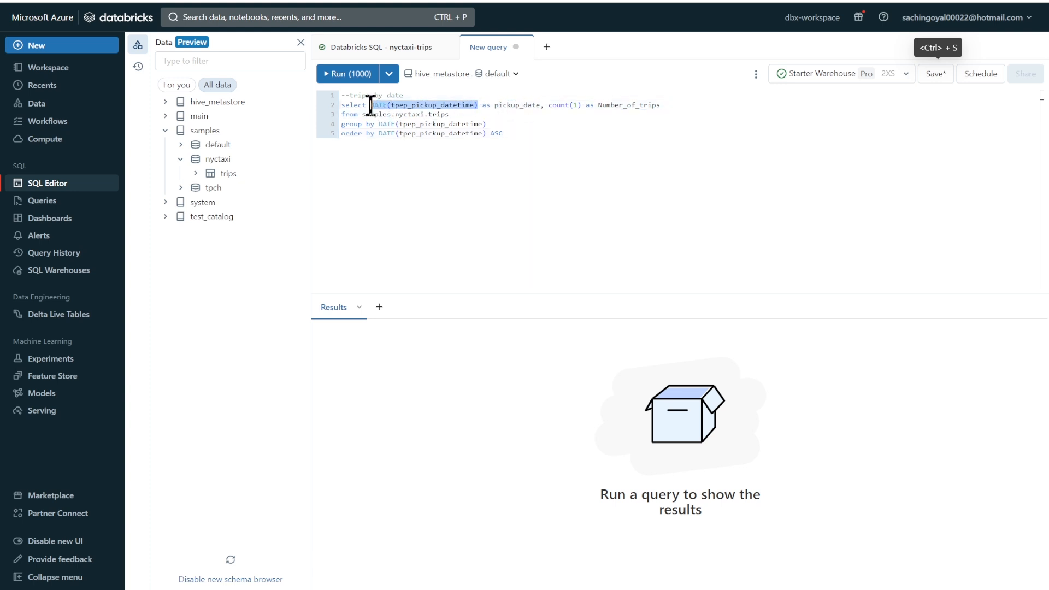
left_click(366, 49)
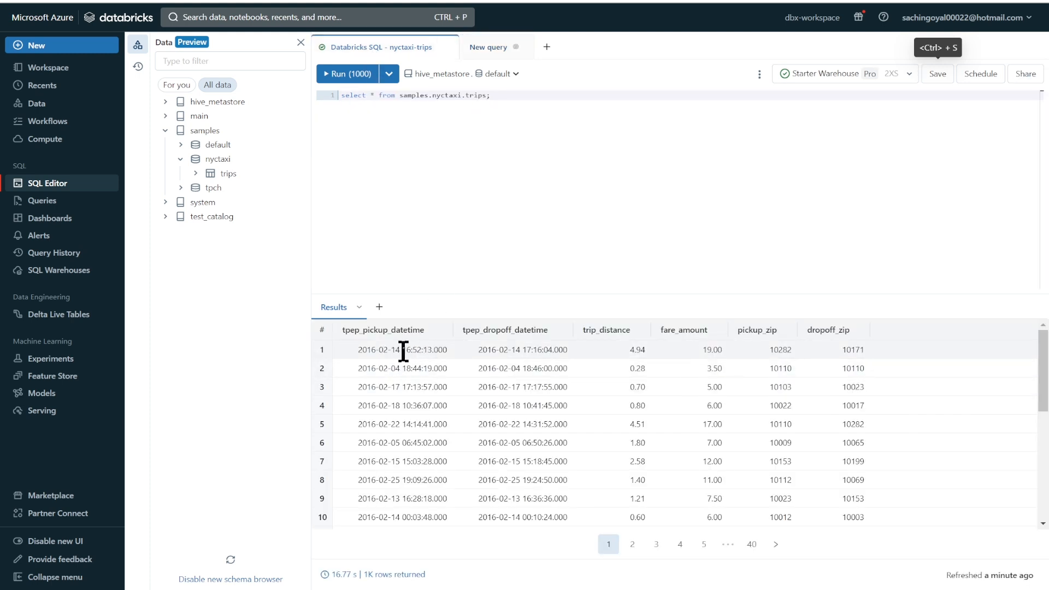
left_click_drag(403, 351, 359, 353)
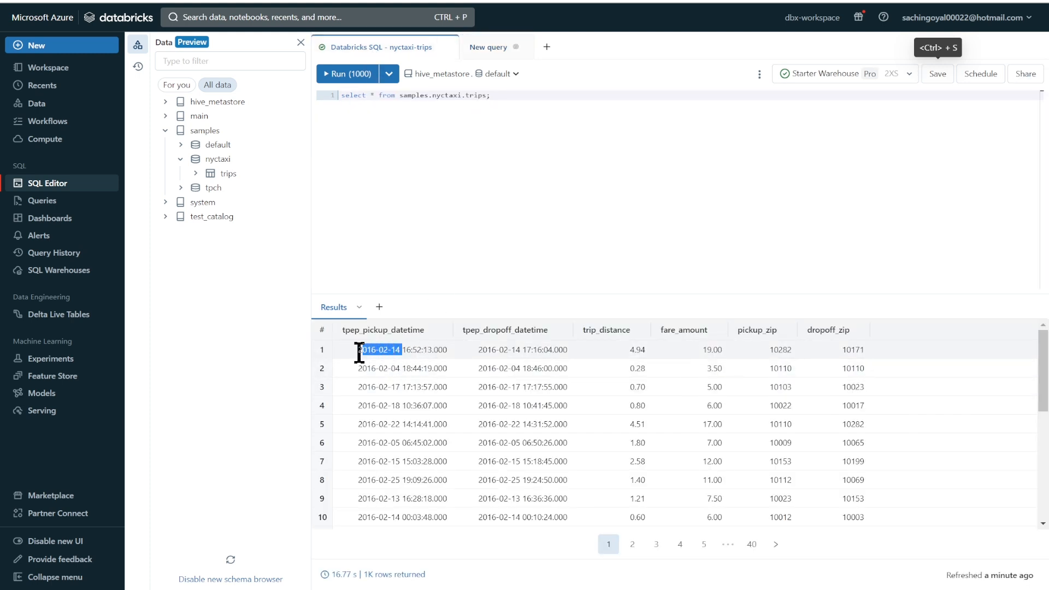
left_click(495, 50)
type("select DATE(tpep_pickup_datetime) as pickup_date, count(1) as Number_of_trips from samples.nyctaxi.trips group by DATE(tpep_pickup_datetime) order by DATE(tpep_pickup_datetime) ASC")
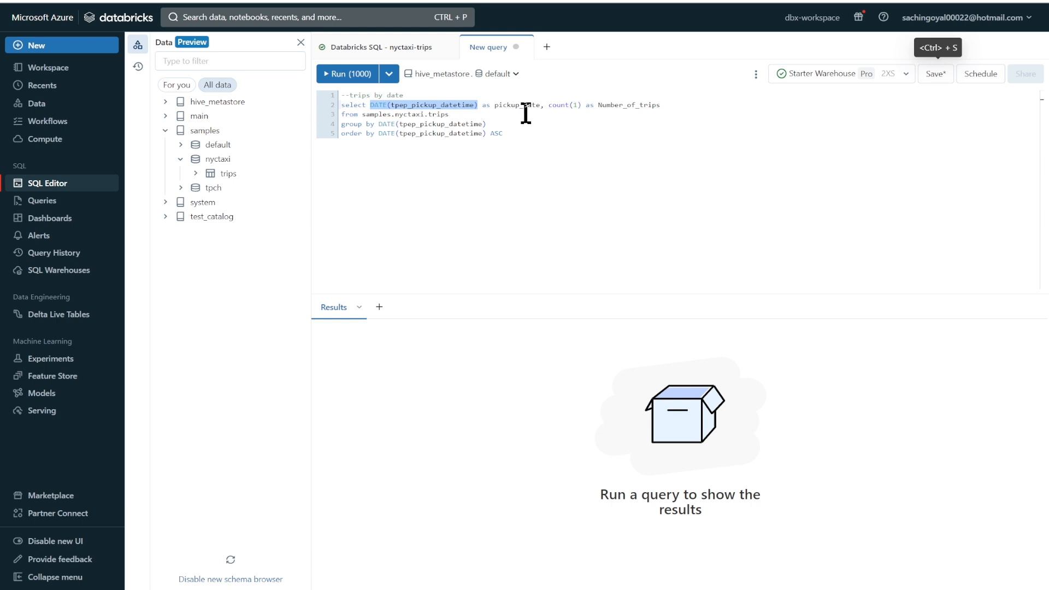
double_click(528, 105)
left_click_drag(662, 105, 549, 108)
left_click(525, 125)
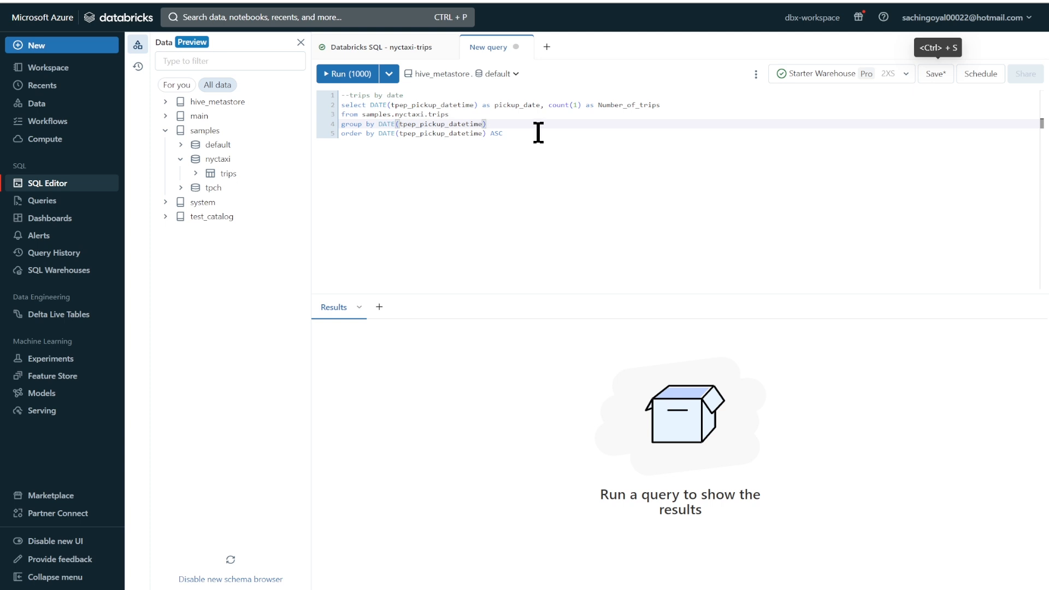
left_click(538, 133)
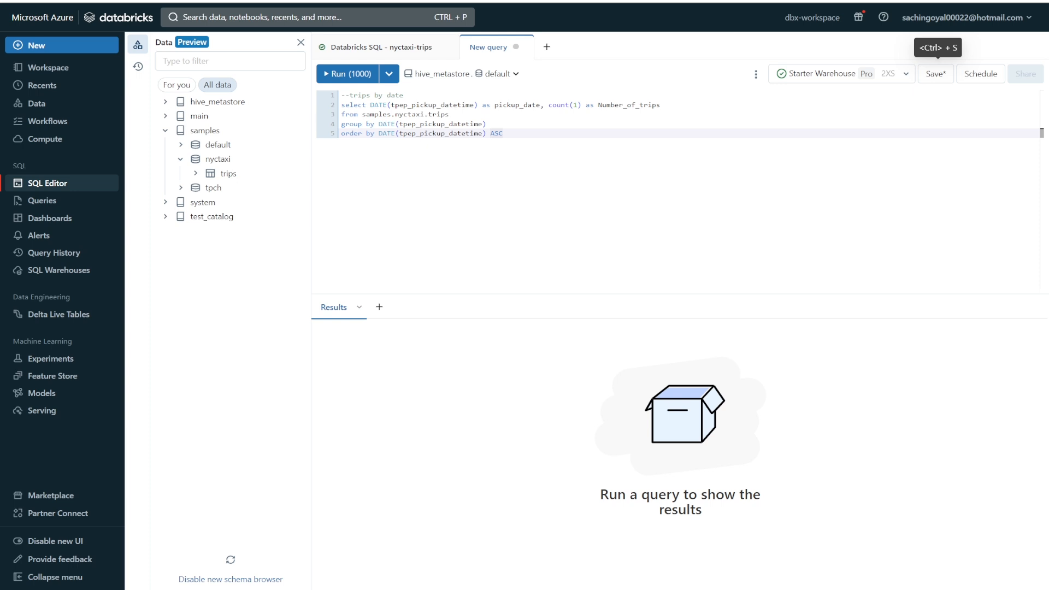
- Rename the grouped query as "Databricks SQL - trips by date" and run it
double_click(482, 47)
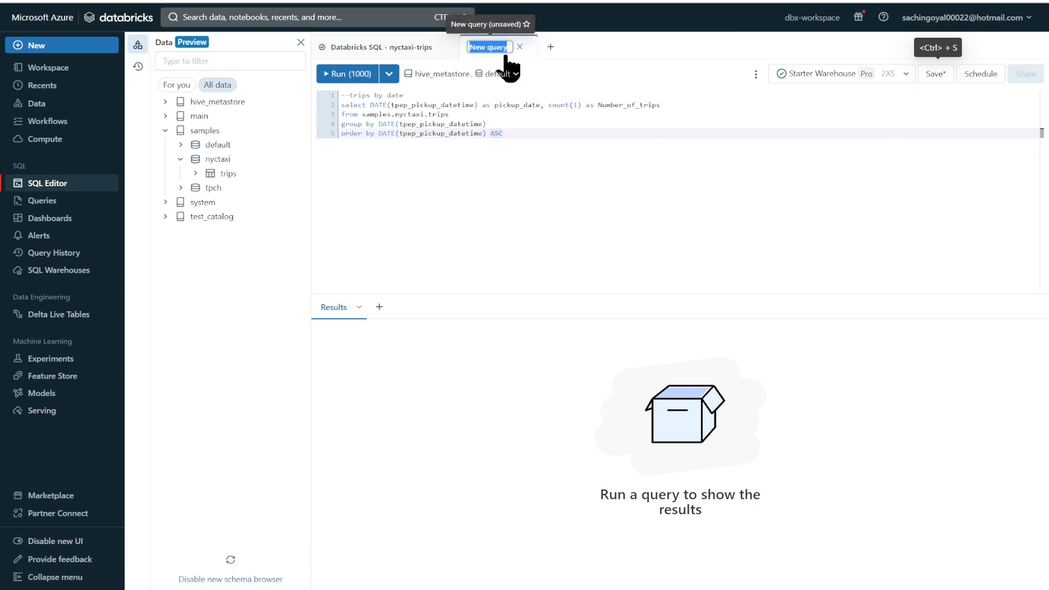
type("trips by date")
key("Return")
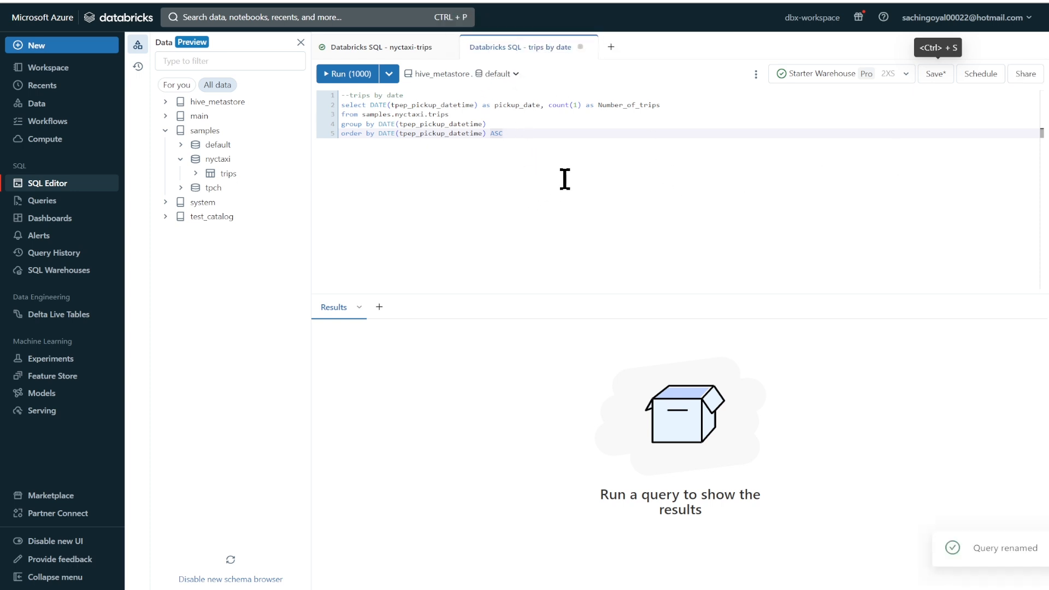
key("ctrl+Return")
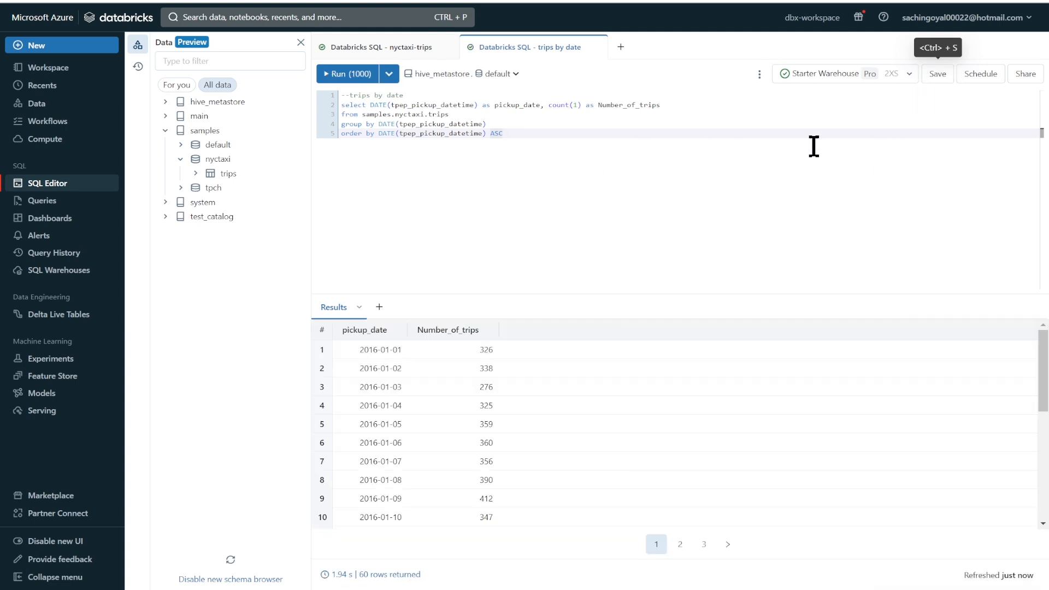
- Create a new query "select count(*) total_trips from samples.nyctaxi.trips" and run it
left_click(621, 48)
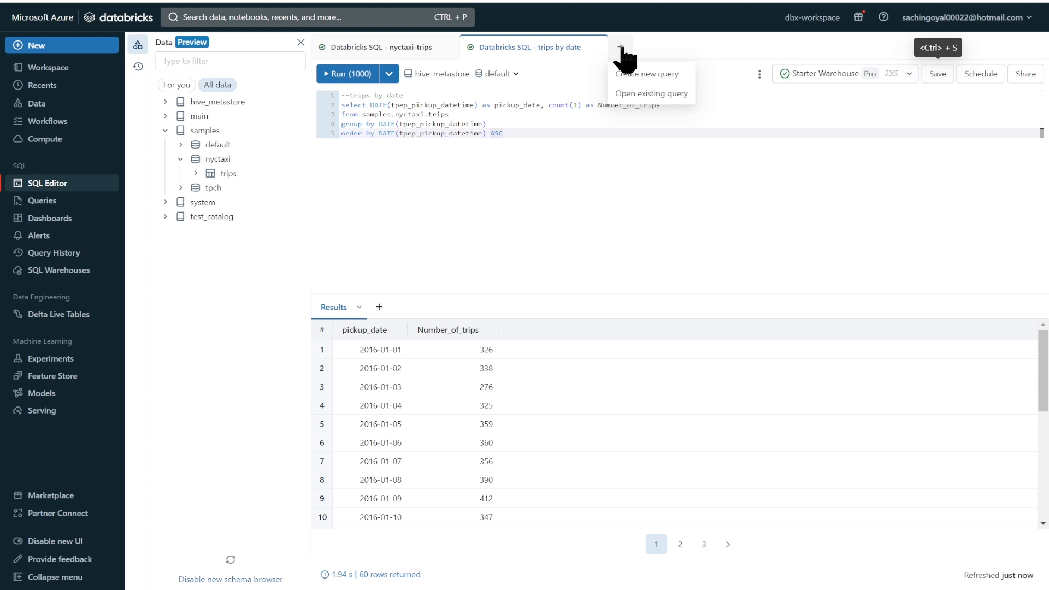
left_click(626, 74)
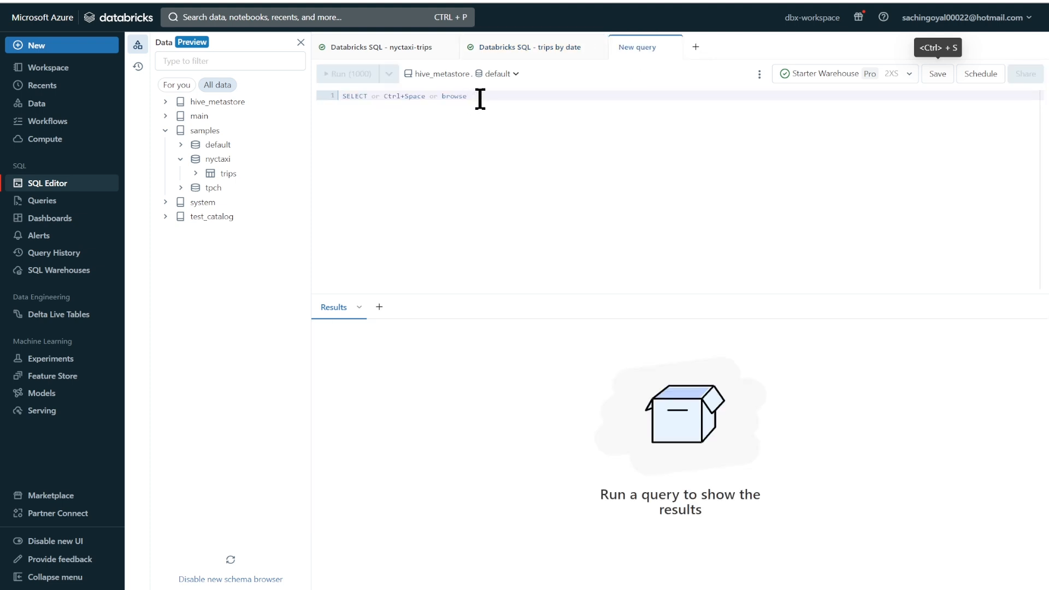
type("select count(*) total_trips from samples.nyctaxi.trips")
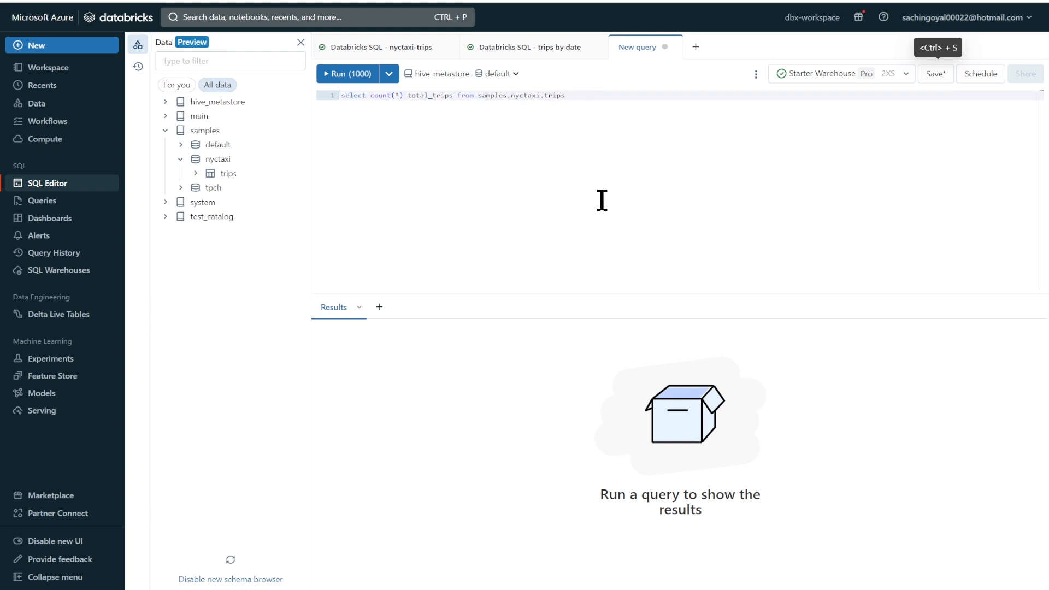
key("ctrl+Return")
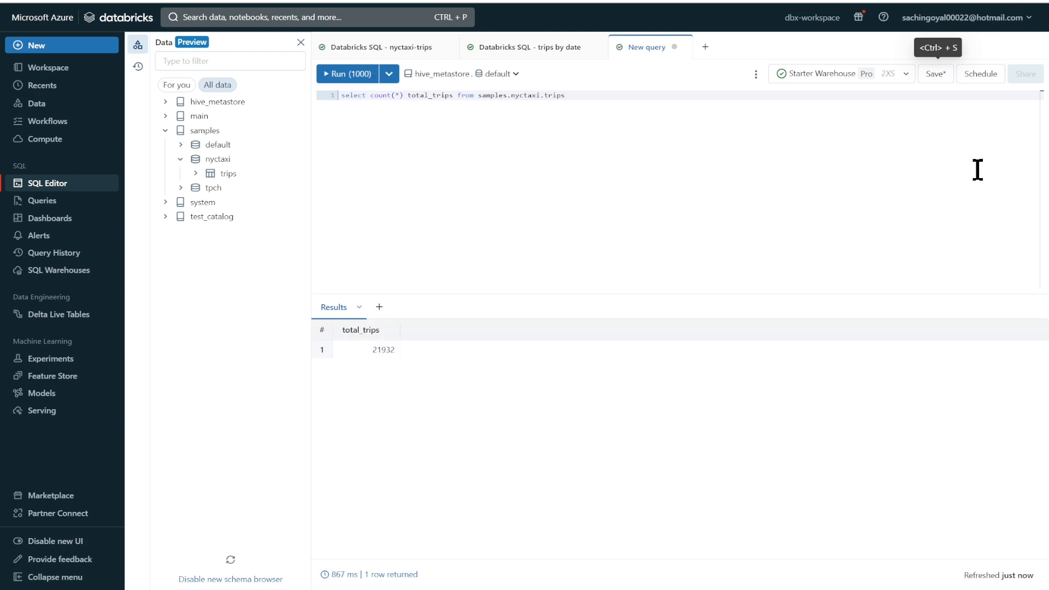
- Enter a name ending in "Total trips" for the count query and save the query
double_click(645, 48)
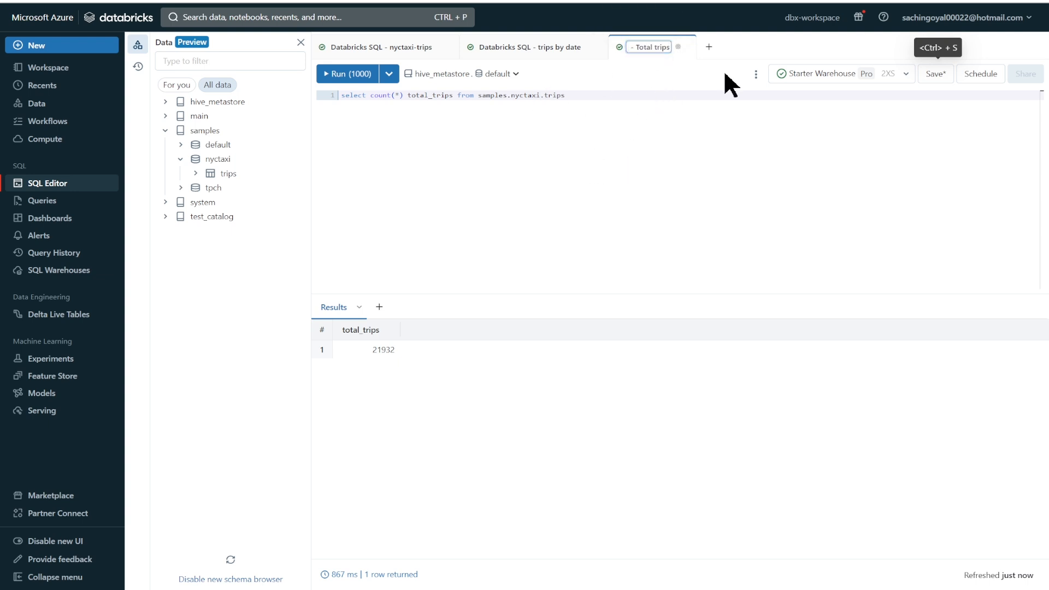
left_click(936, 73)
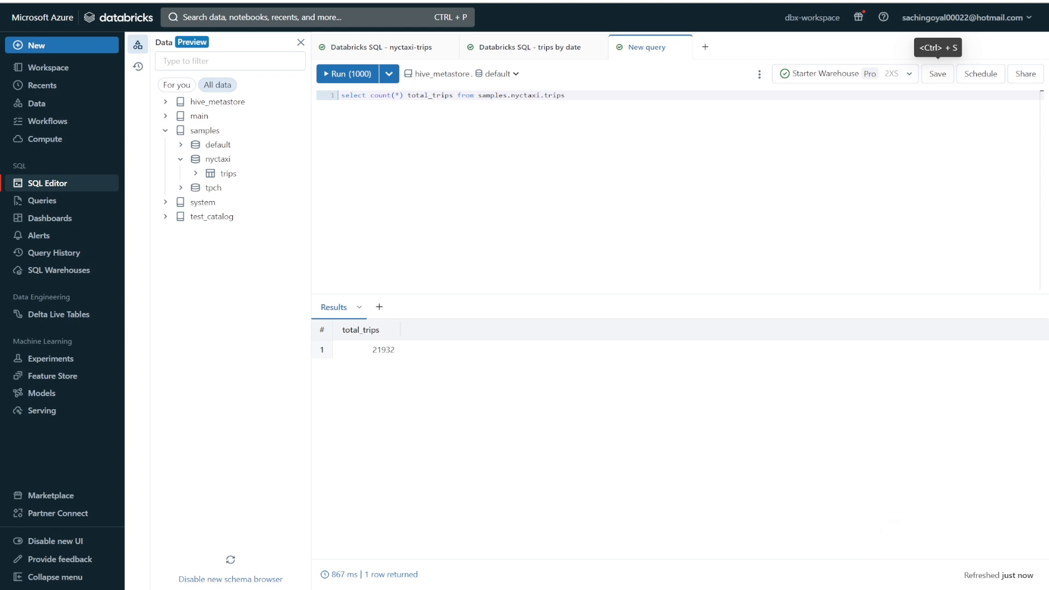
- Add a visualization to the results of the trips by date query
left_click(519, 49)
left_click(382, 308)
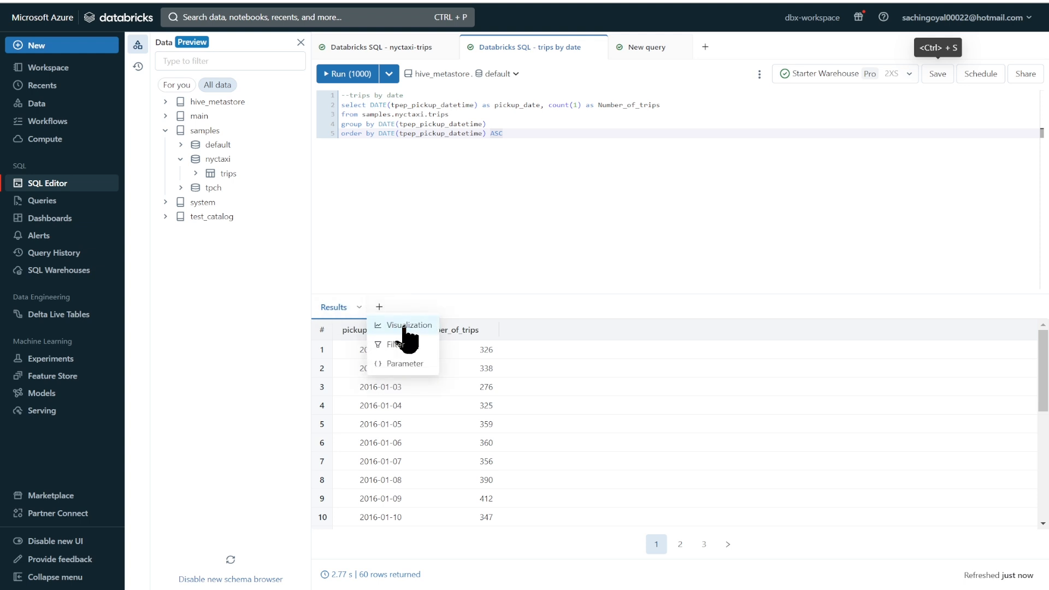
left_click(404, 327)
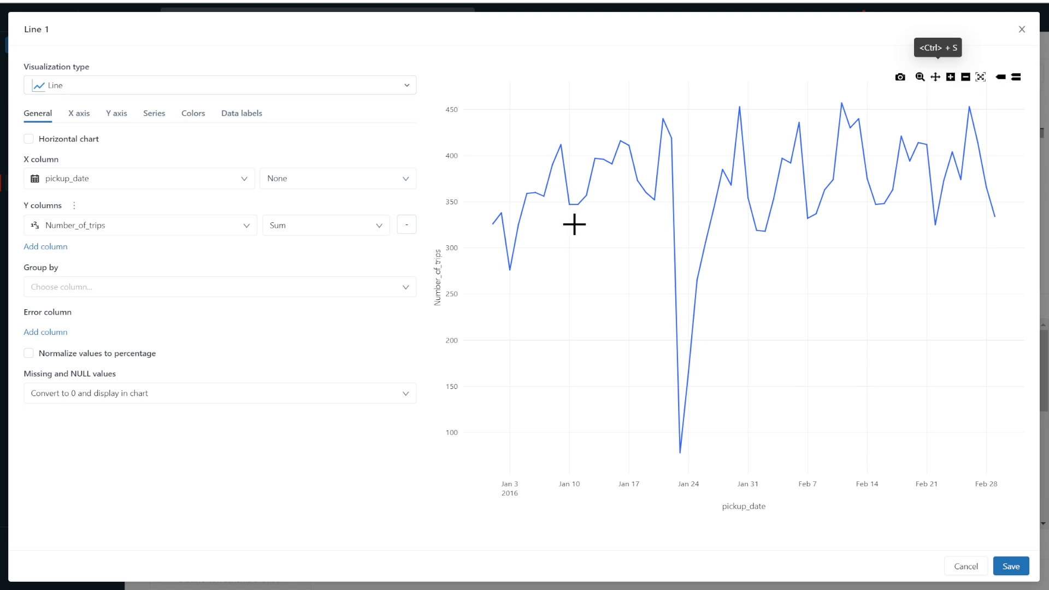
- Preview the visualization as a Bar chart and set its type back to Line
left_click(96, 87)
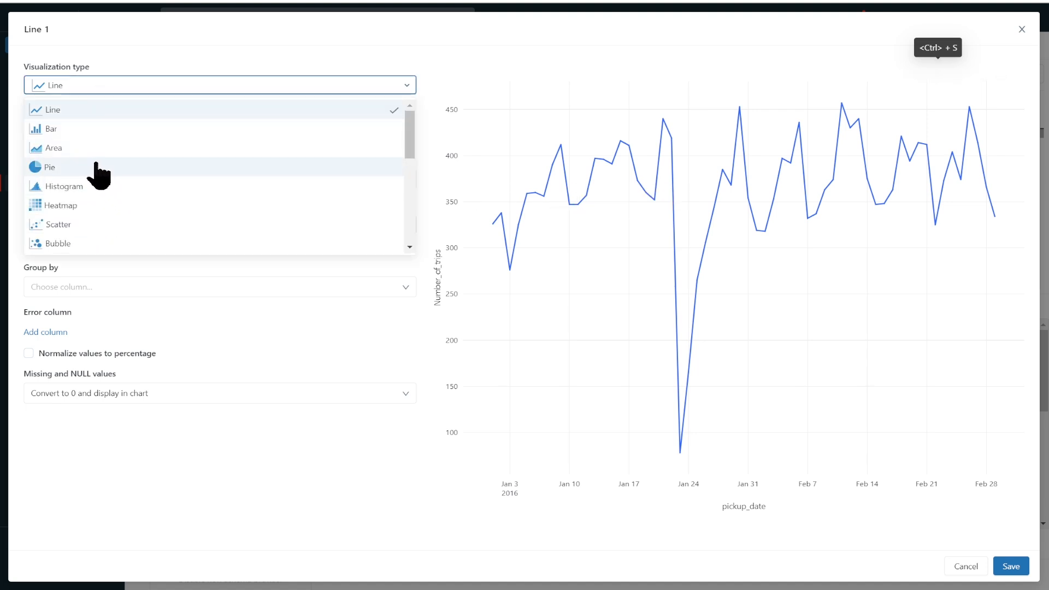
left_click(54, 129)
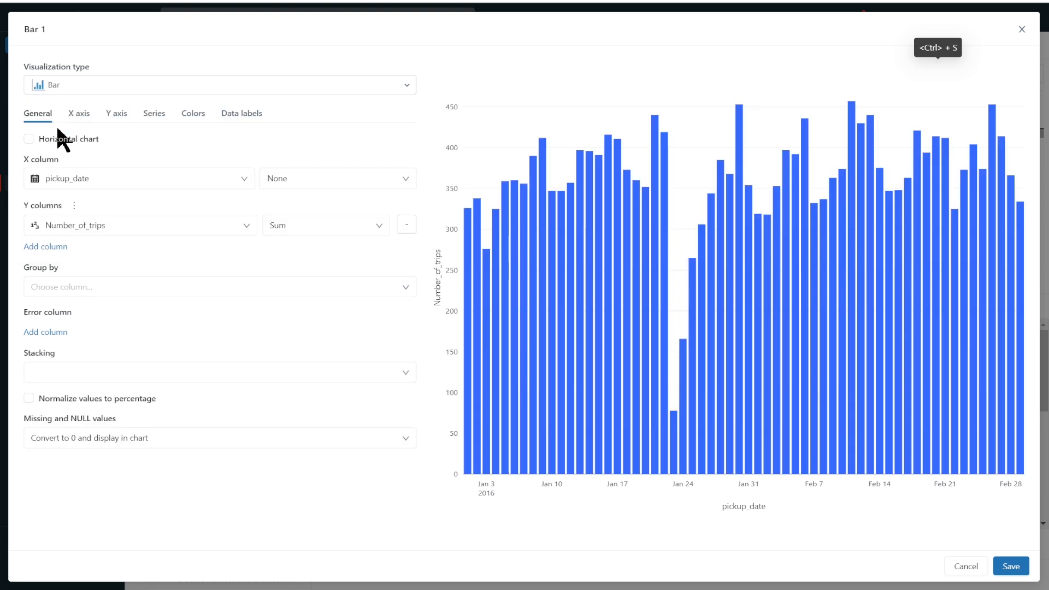
left_click(104, 86)
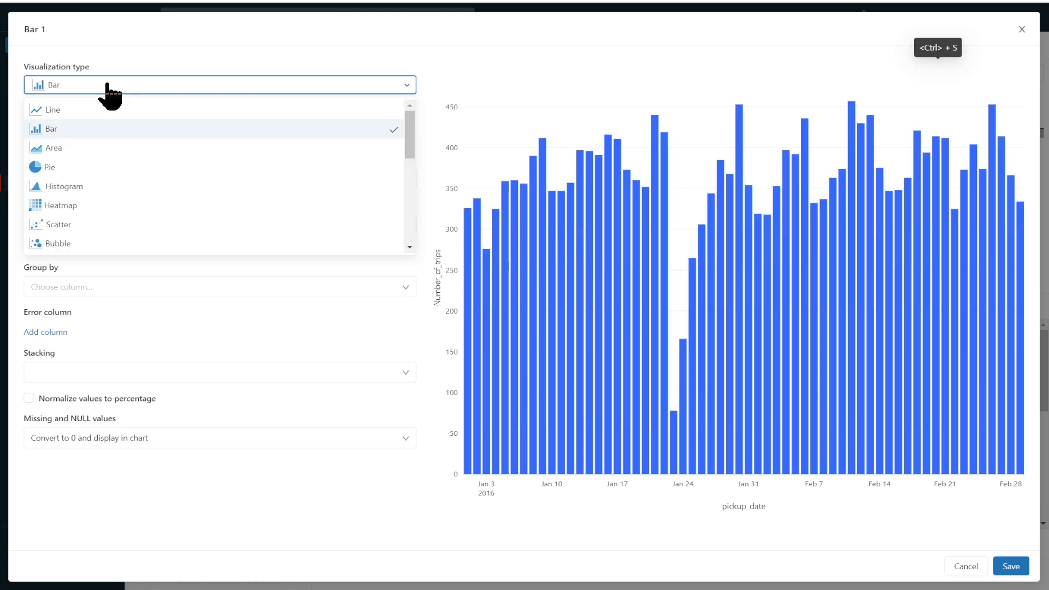
left_click(53, 110)
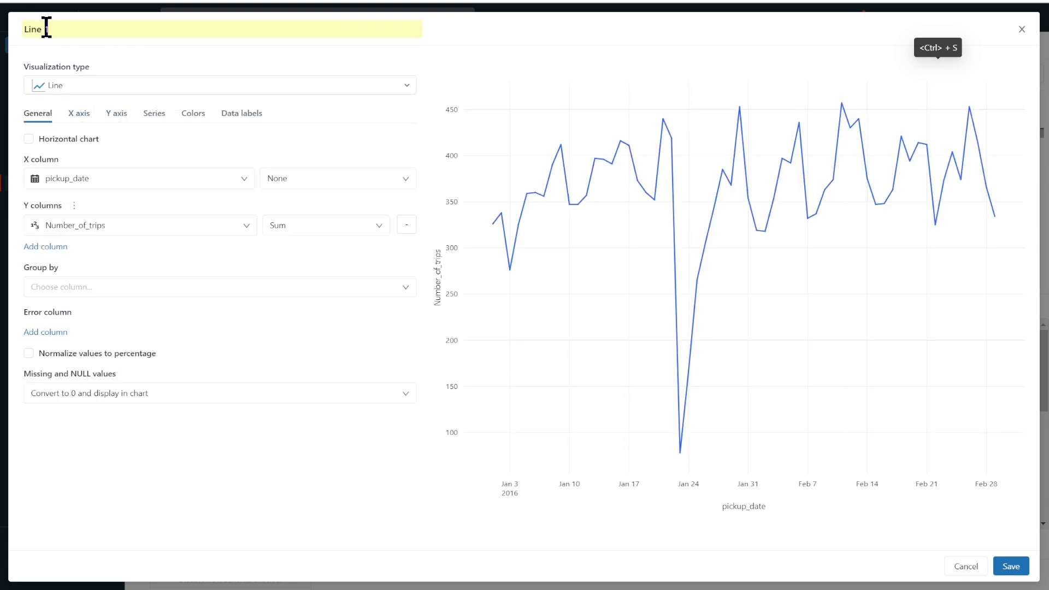
- Rename the line visualization to "Trips by date" and save it
left_click(75, 27)
left_click_drag(82, 28, 5, 38)
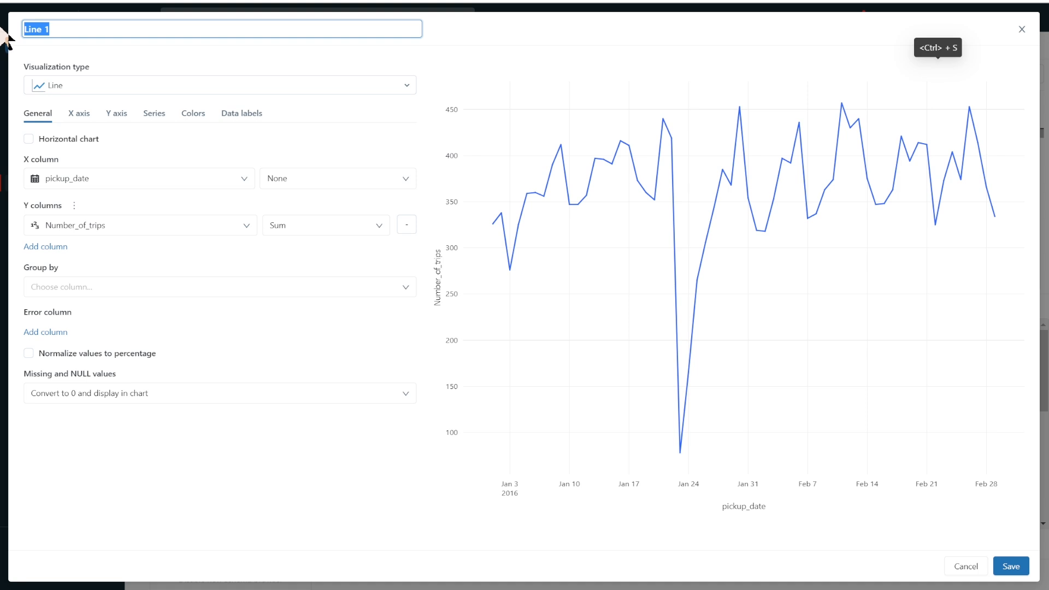
type("Trips by date")
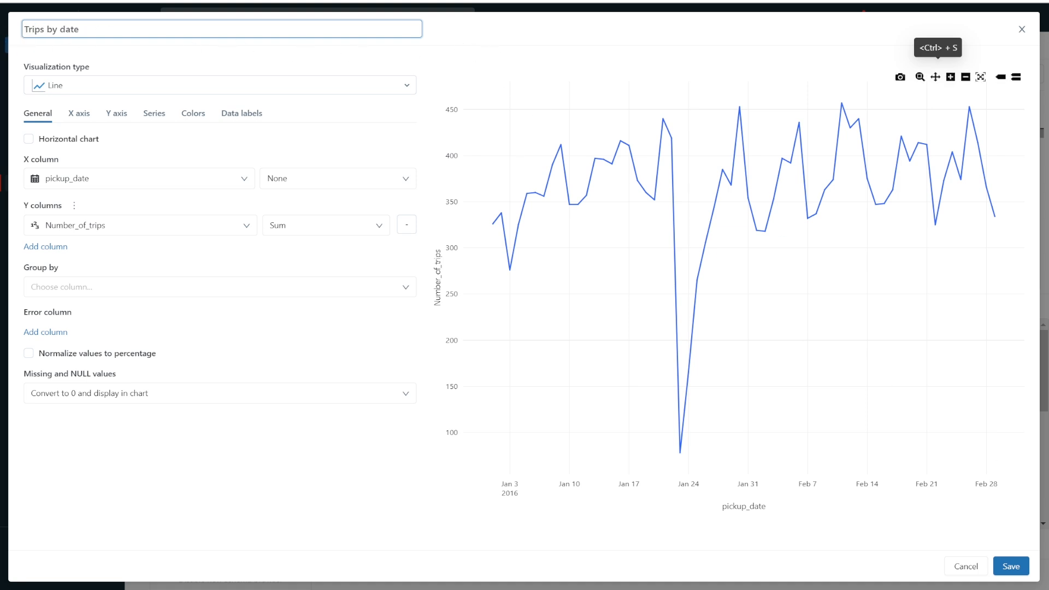
left_click(1013, 568)
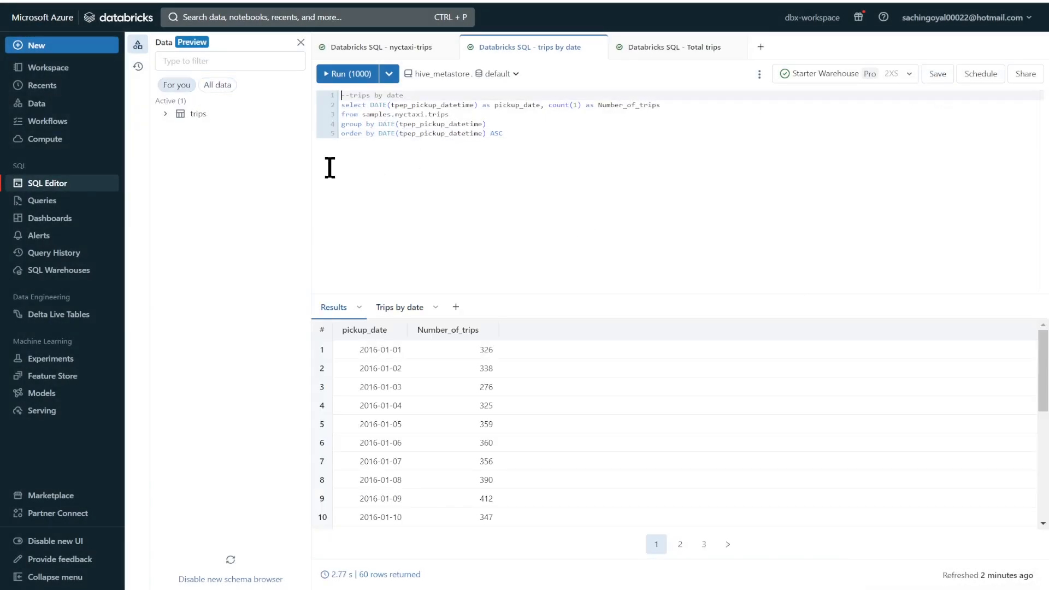
- Create a new dashboard named "NYC taxi trips"
left_click(70, 224)
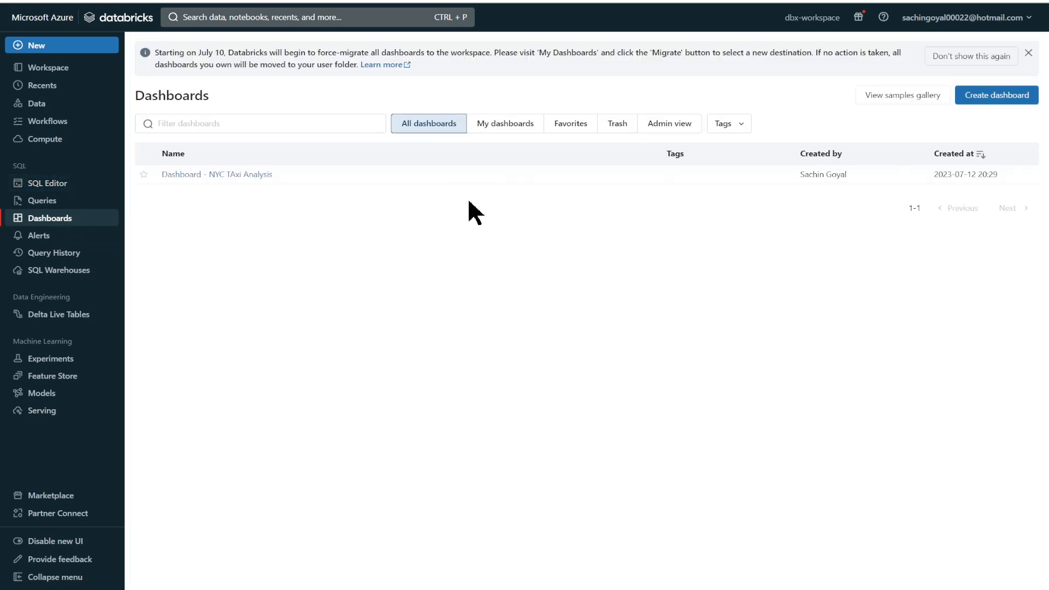
left_click(1007, 98)
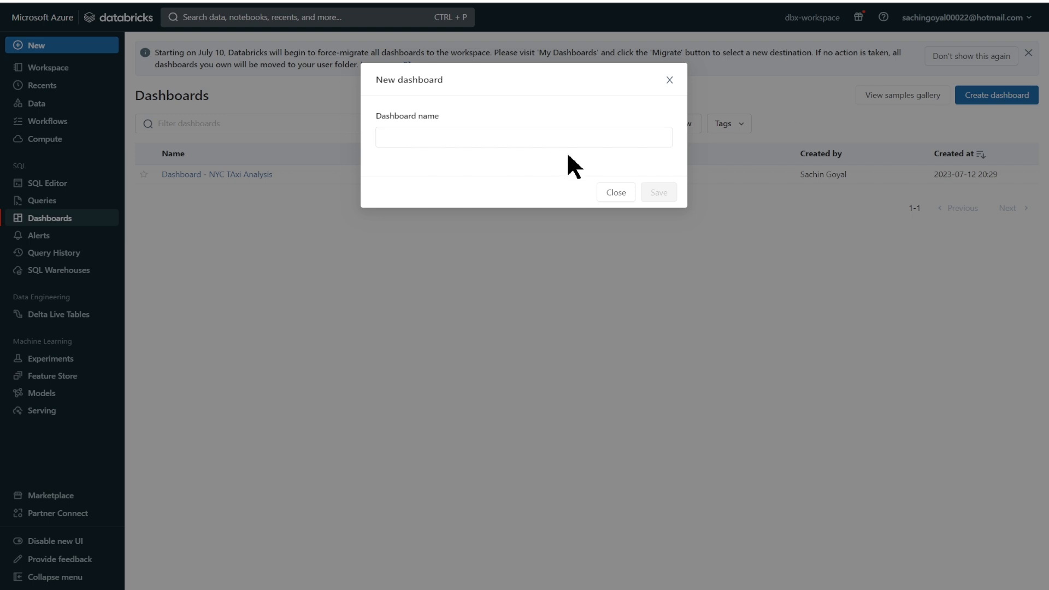
left_click(543, 136)
type("NYC taxi trips")
left_click(656, 196)
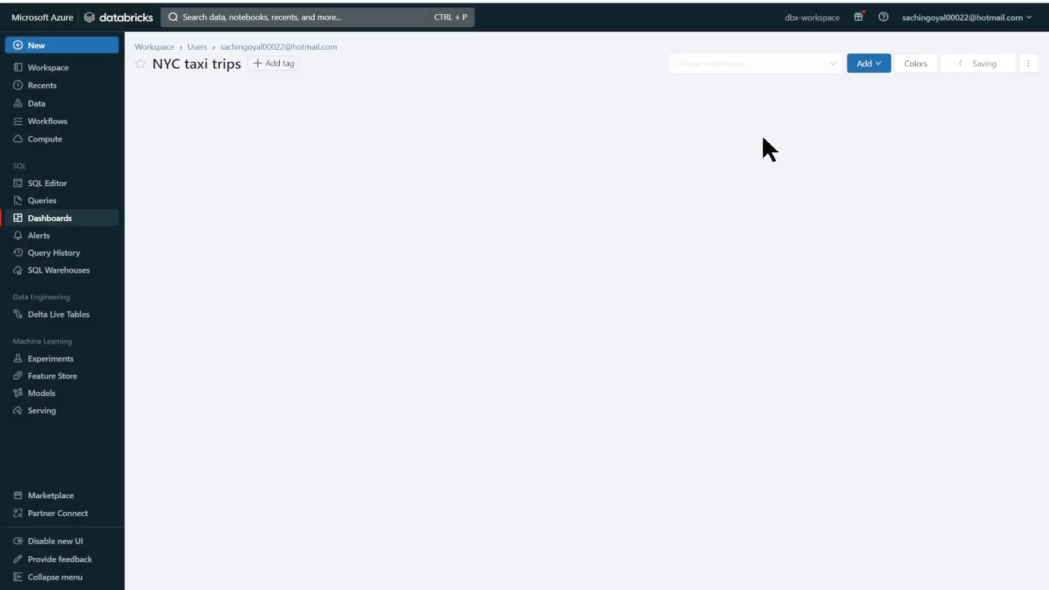
- Add a visualization widget to the dashboard that creates a new visualization from the "Databricks SQL - Total trips" query
left_click(873, 70)
left_click(889, 87)
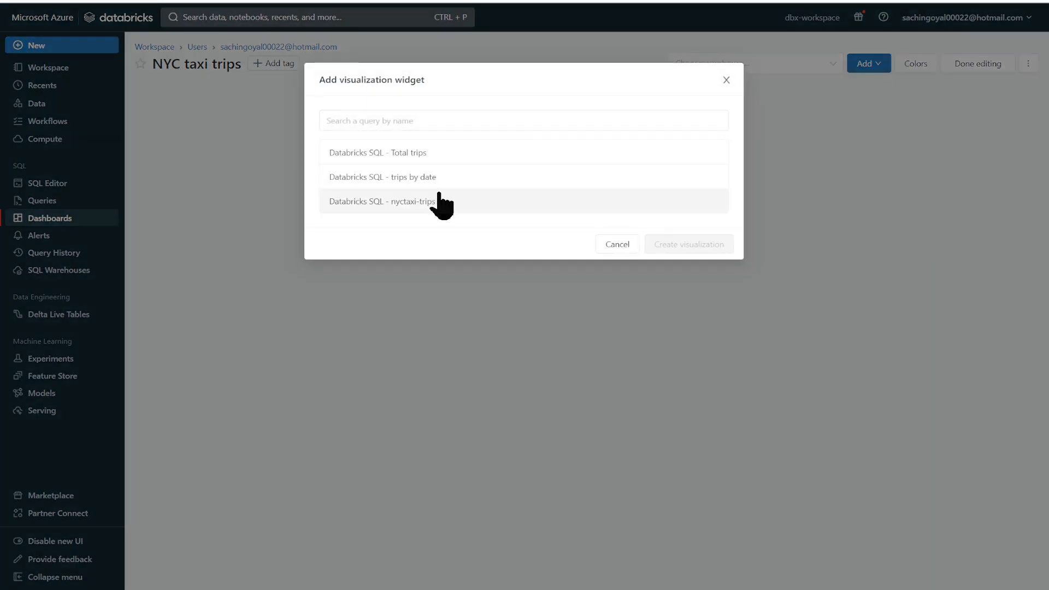
left_click(445, 152)
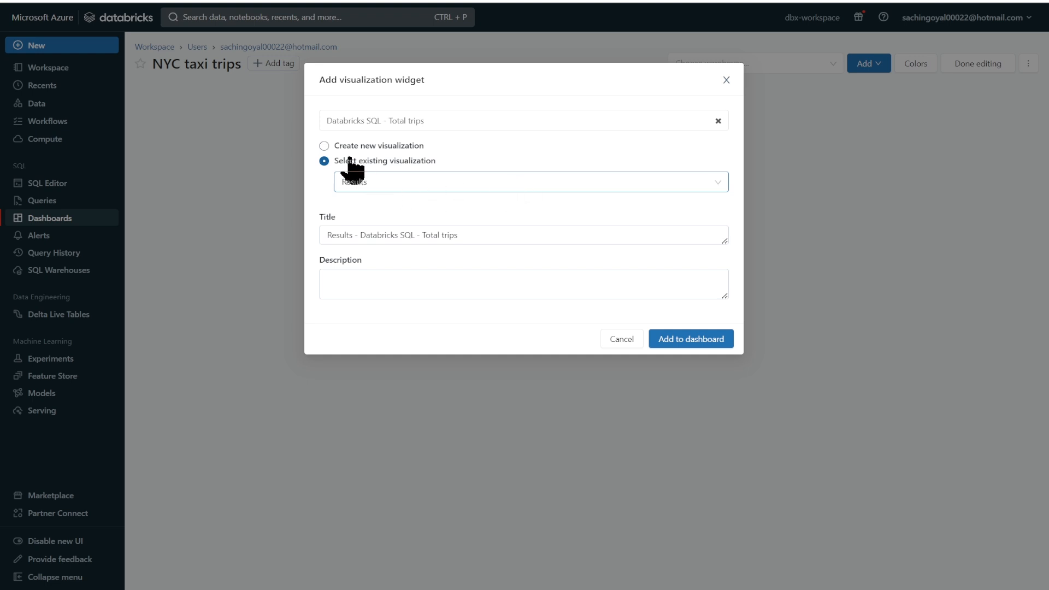
left_click(324, 146)
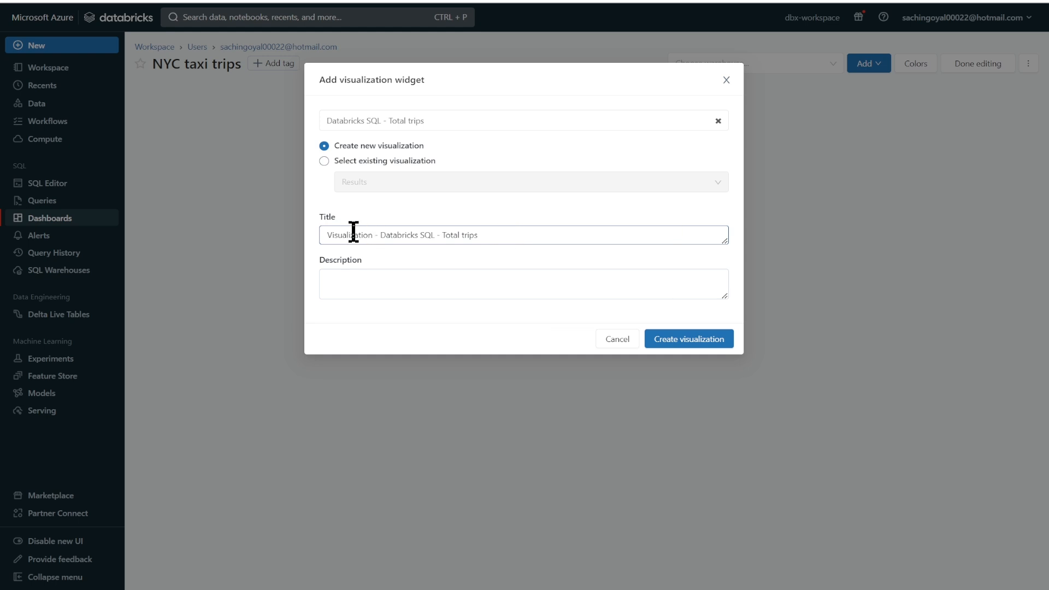
left_click_drag(325, 235, 522, 235)
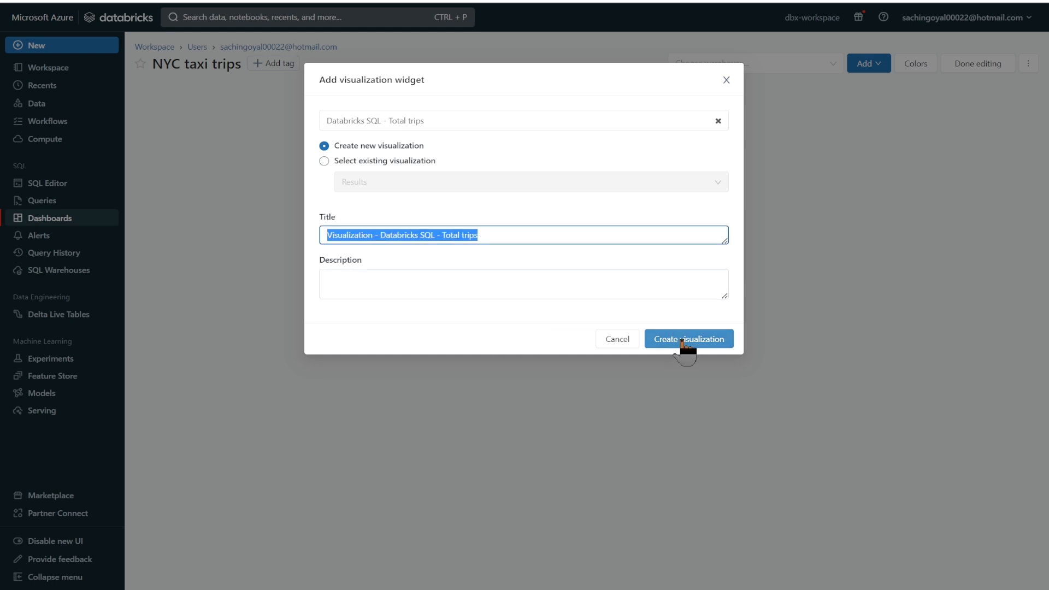
left_click(683, 343)
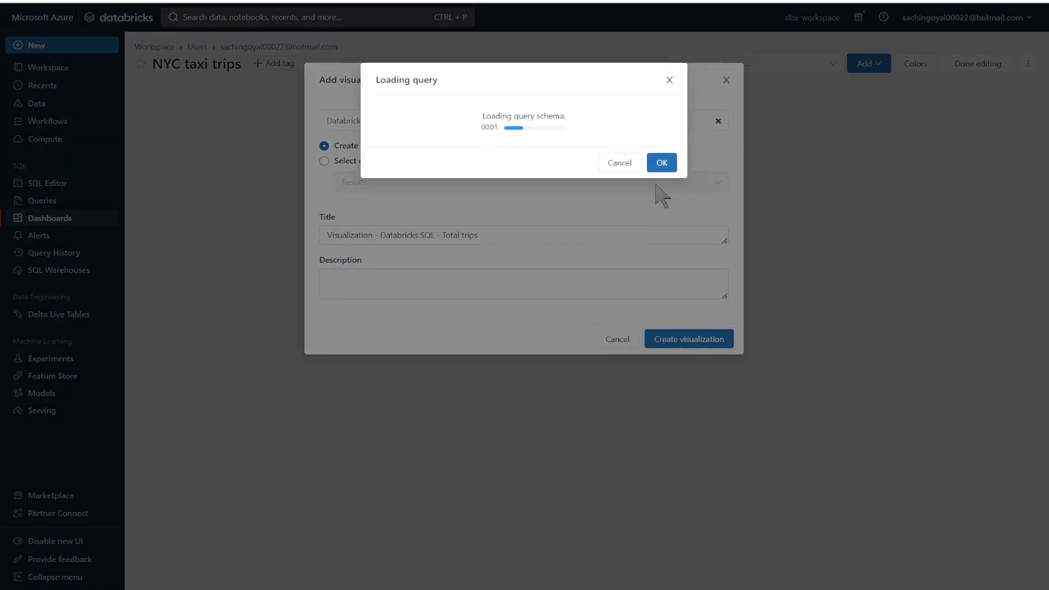
left_click(662, 163)
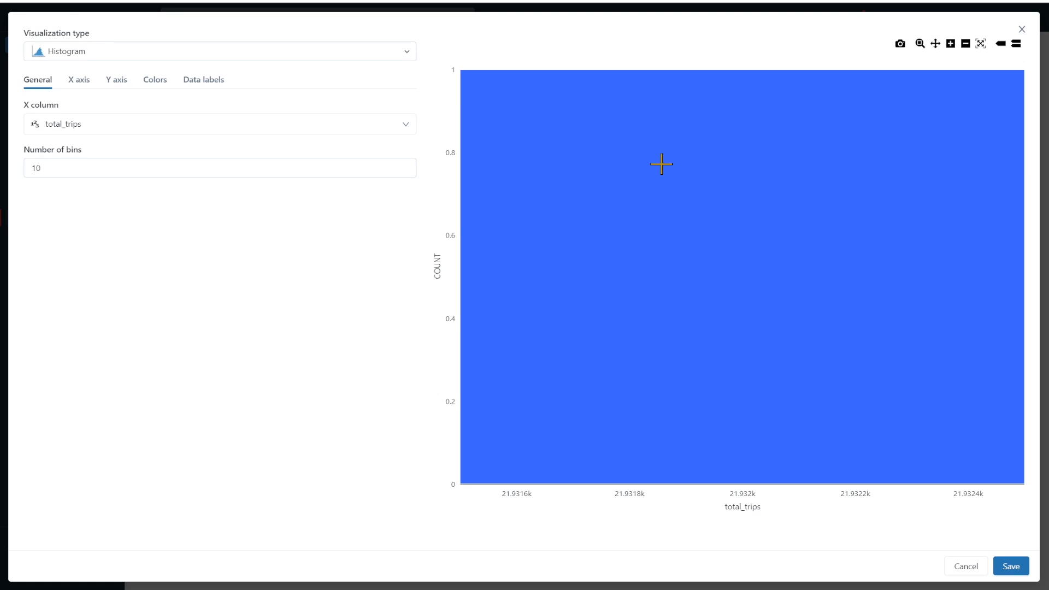
- Save the Total trips visualization as a Counter and stretch its widget across the full dashboard width
left_click(135, 53)
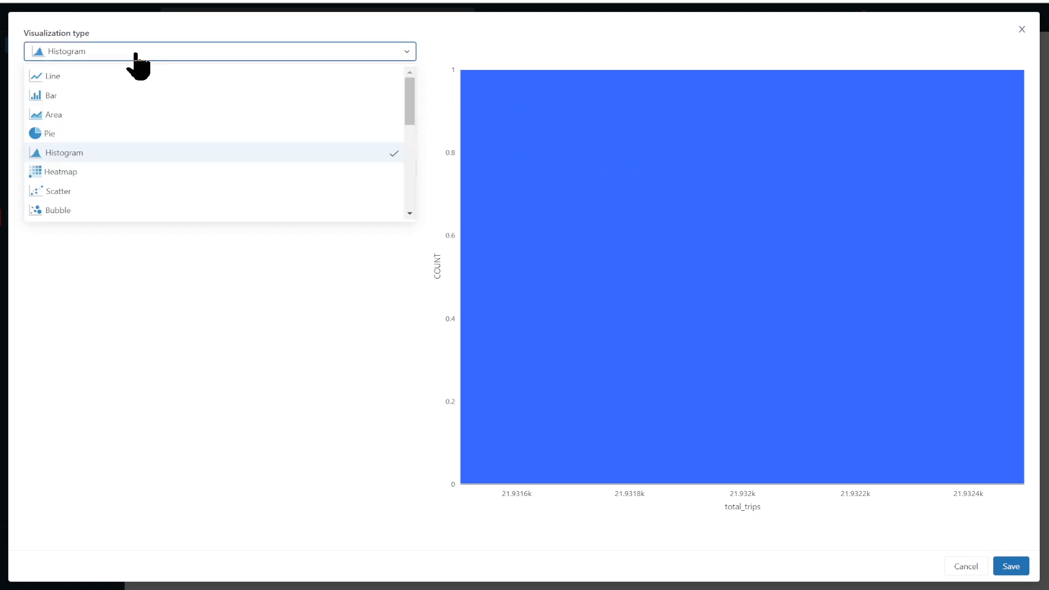
scroll(164, 175, "down", 5)
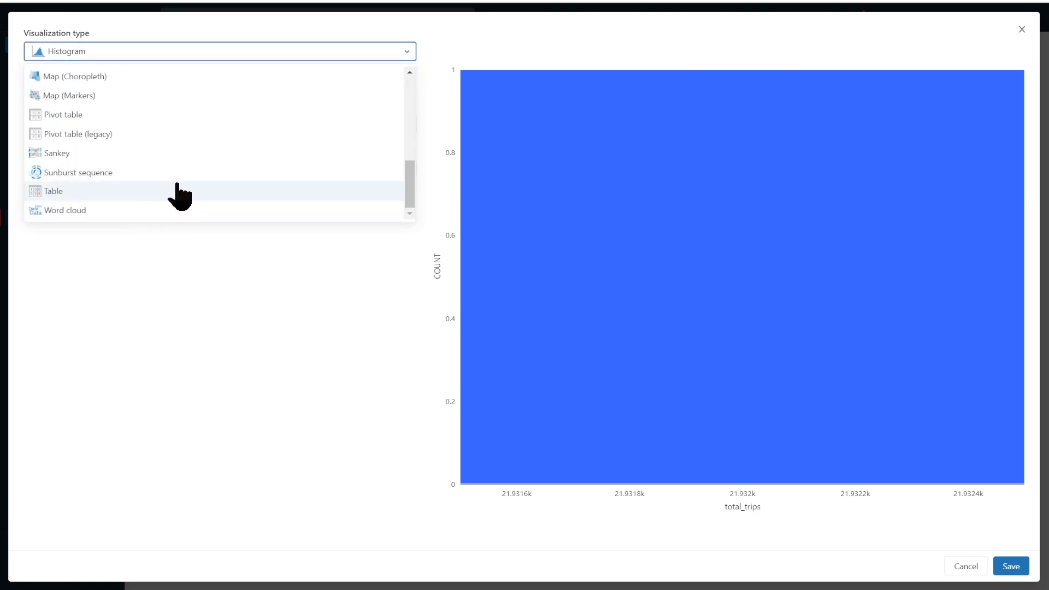
scroll(183, 190, "up", 5)
scroll(186, 181, "down", 2)
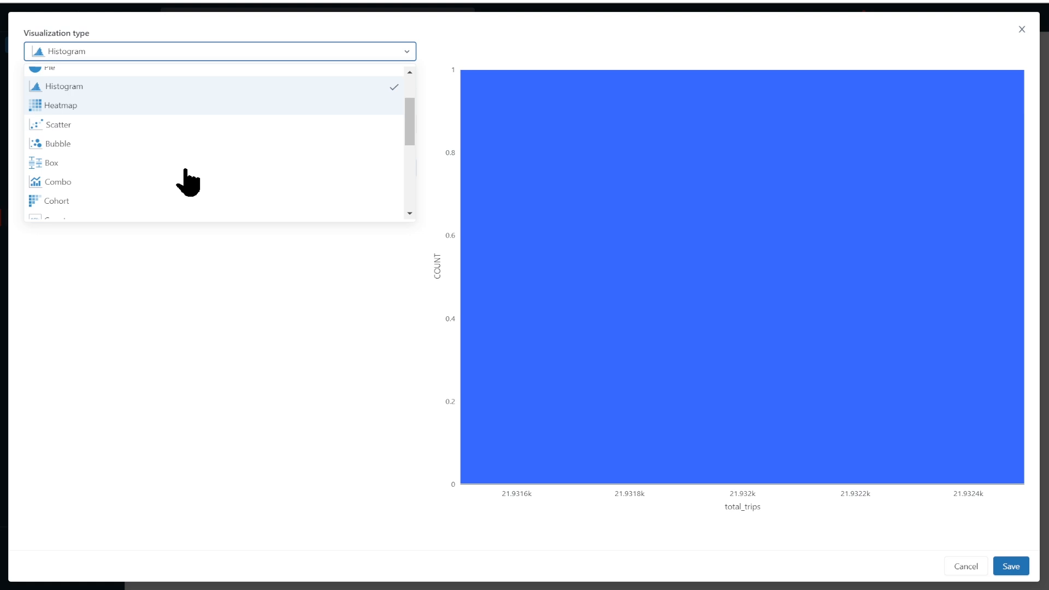
scroll(188, 182, "up", 2)
scroll(183, 180, "down", 4)
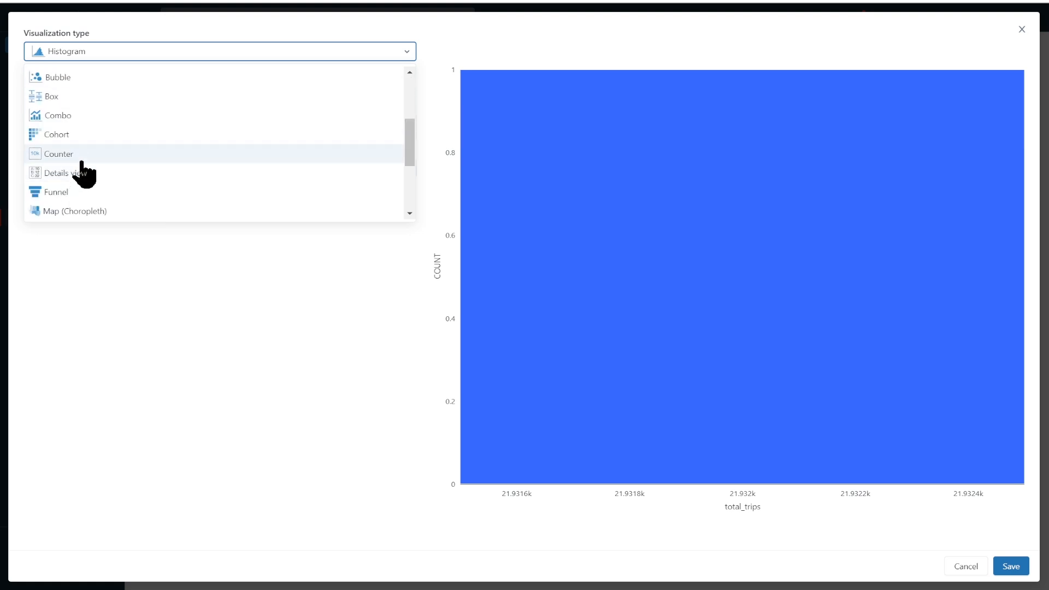
left_click(80, 152)
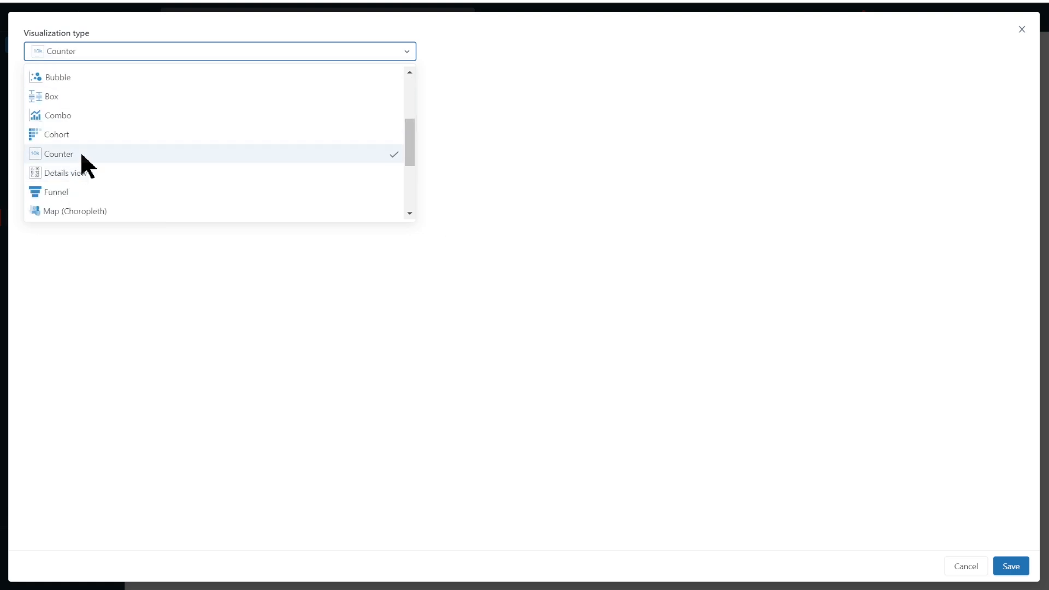
left_click(1012, 566)
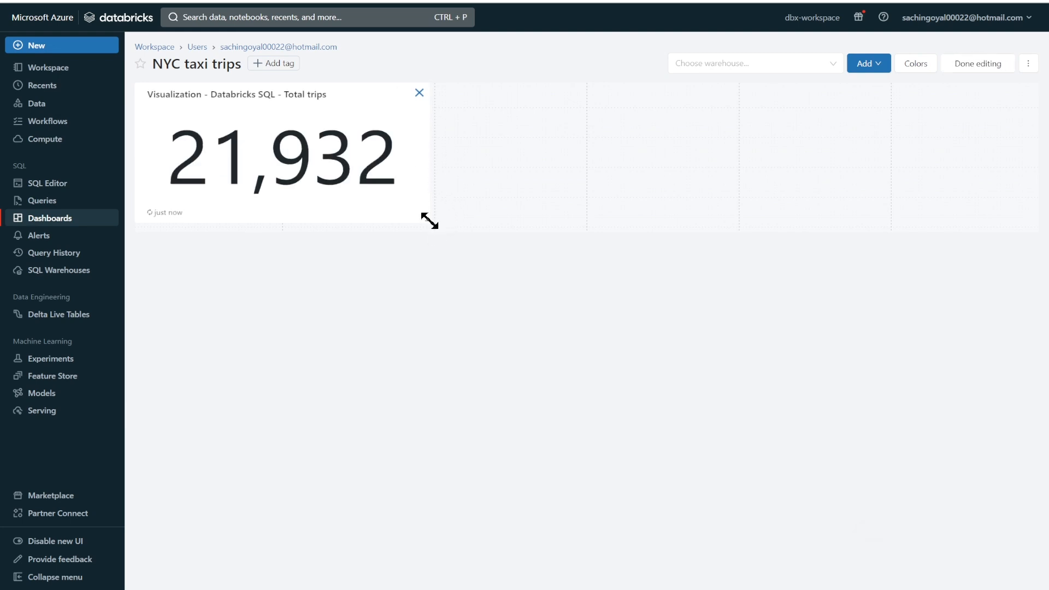
left_click_drag(428, 221, 1030, 224)
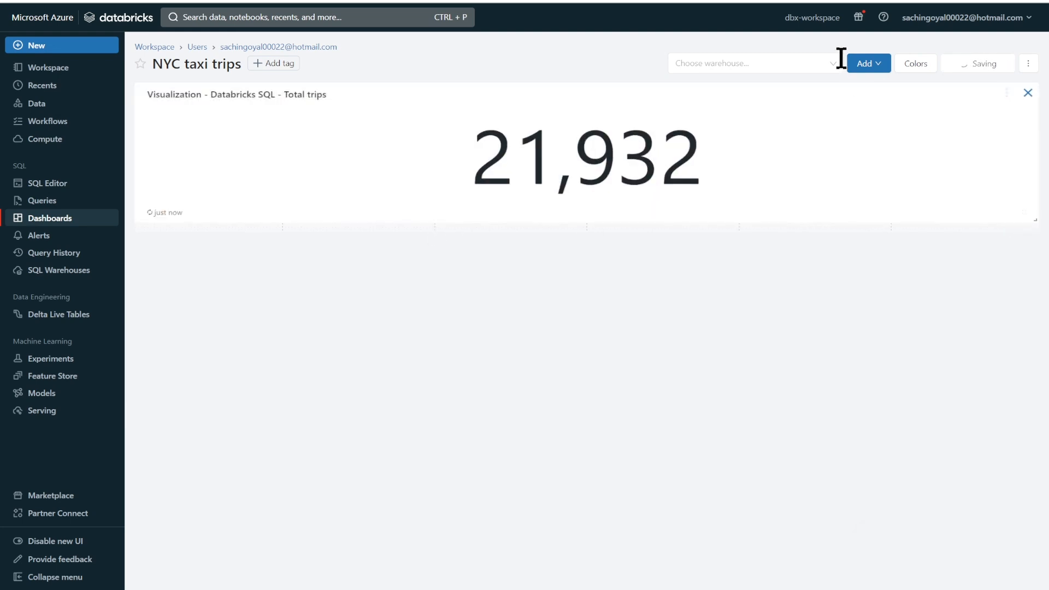
- Add another visualization widget that creates a new visualization from the "Databricks SQL - nyctaxi-trips" query
left_click(881, 64)
left_click(886, 87)
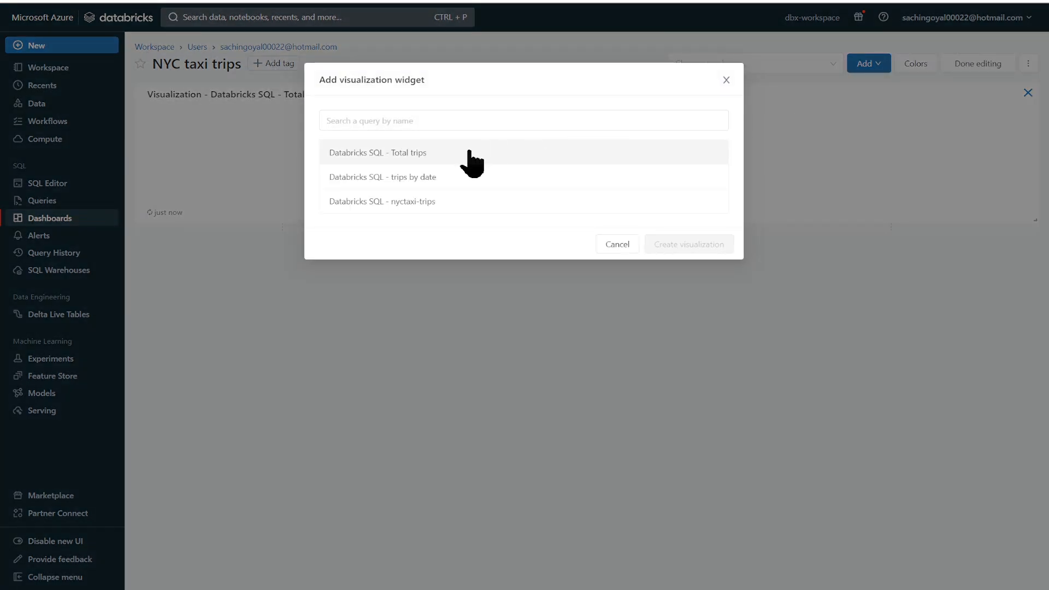
left_click(440, 204)
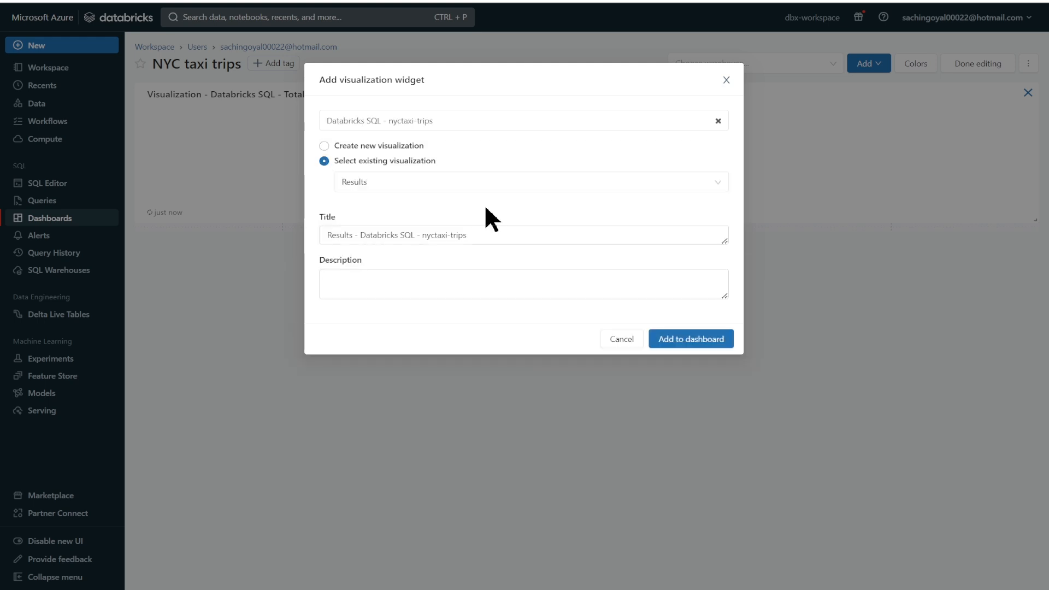
left_click(324, 146)
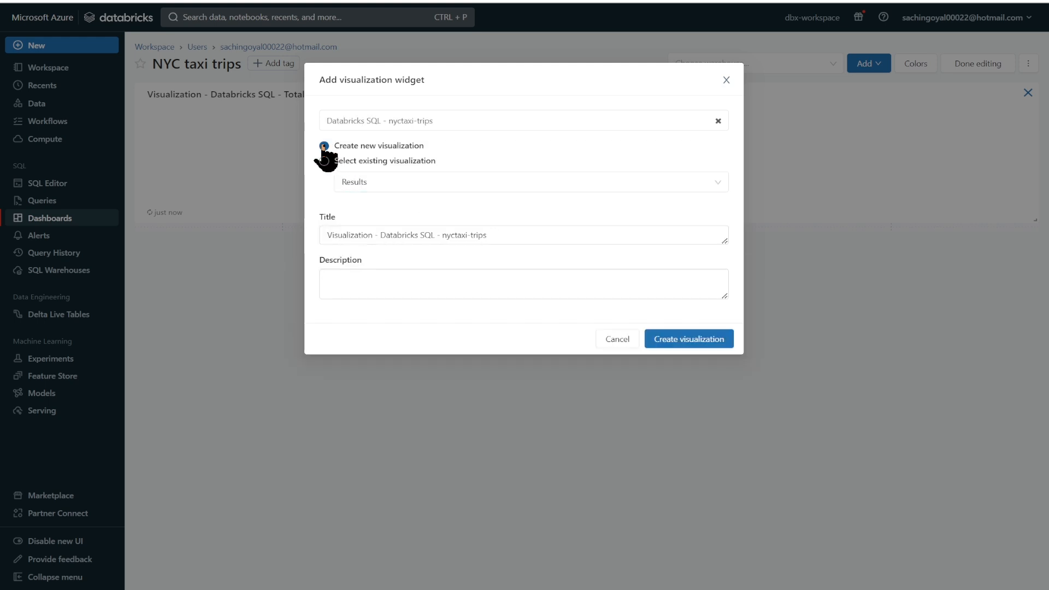
left_click(699, 340)
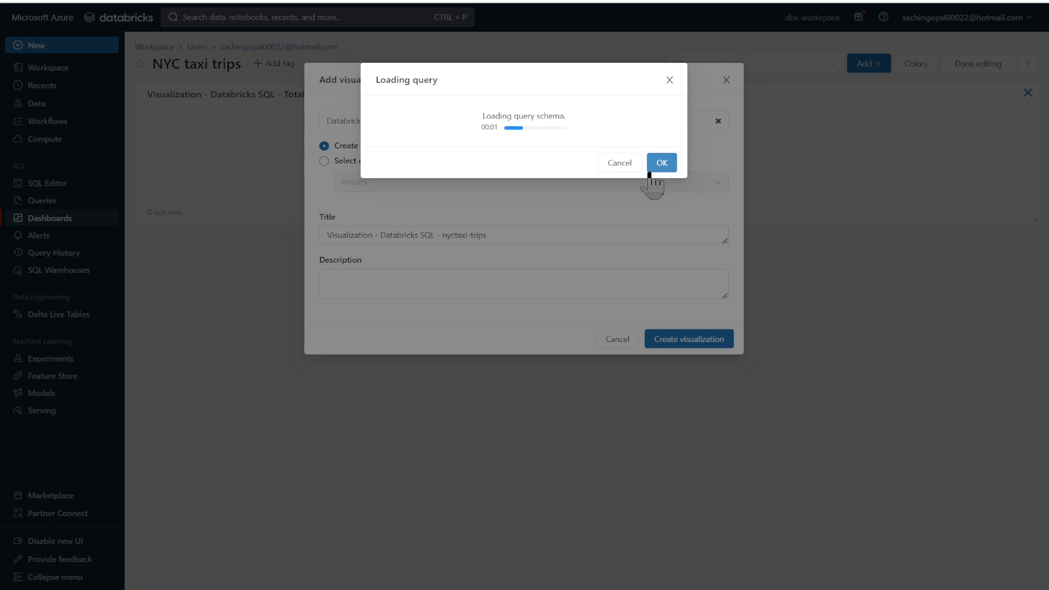
left_click(650, 170)
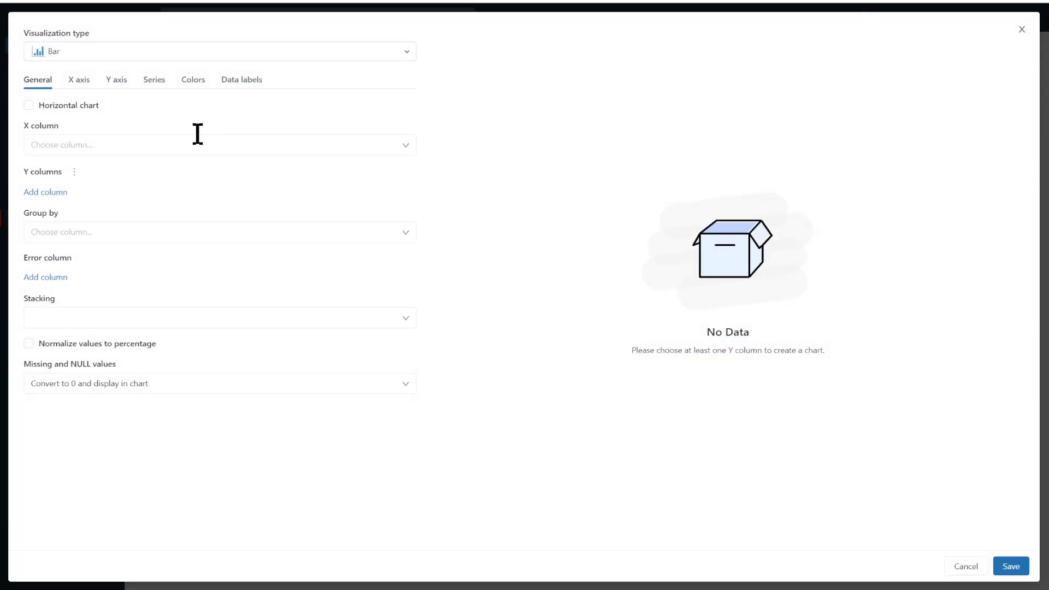
- Make the nyctaxi-trips visualization a Word cloud with pickup_zip as the words column and save it to the dashboard
left_click(200, 58)
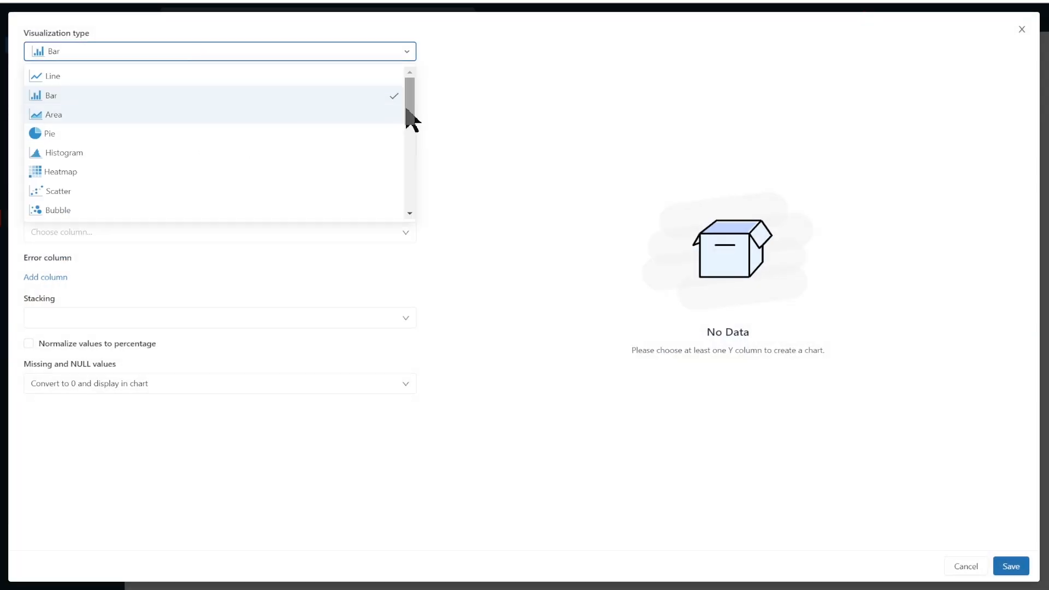
left_click_drag(407, 112, 411, 215)
left_click(109, 203)
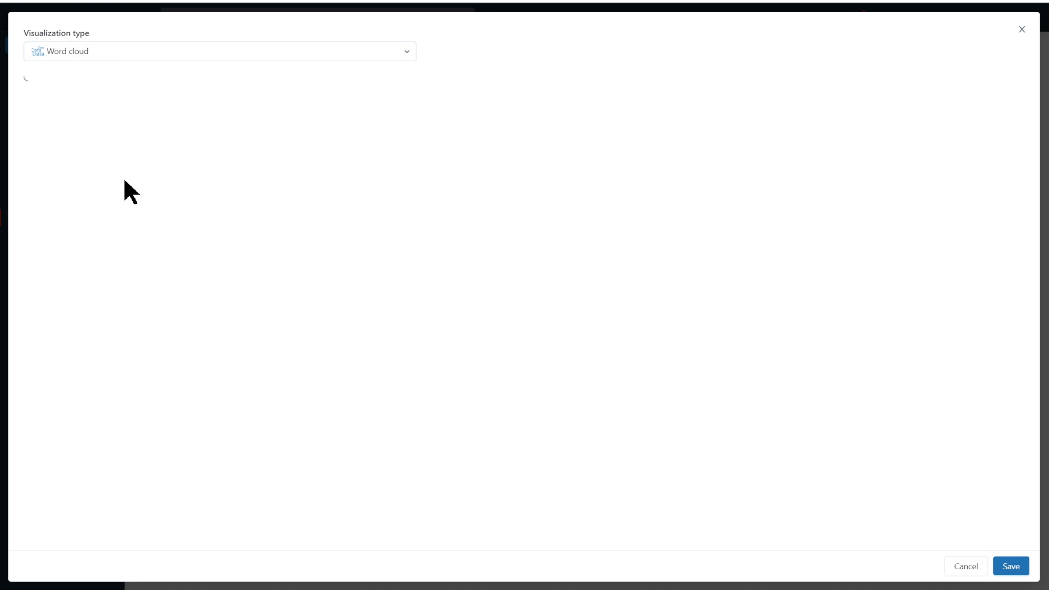
left_click(127, 95)
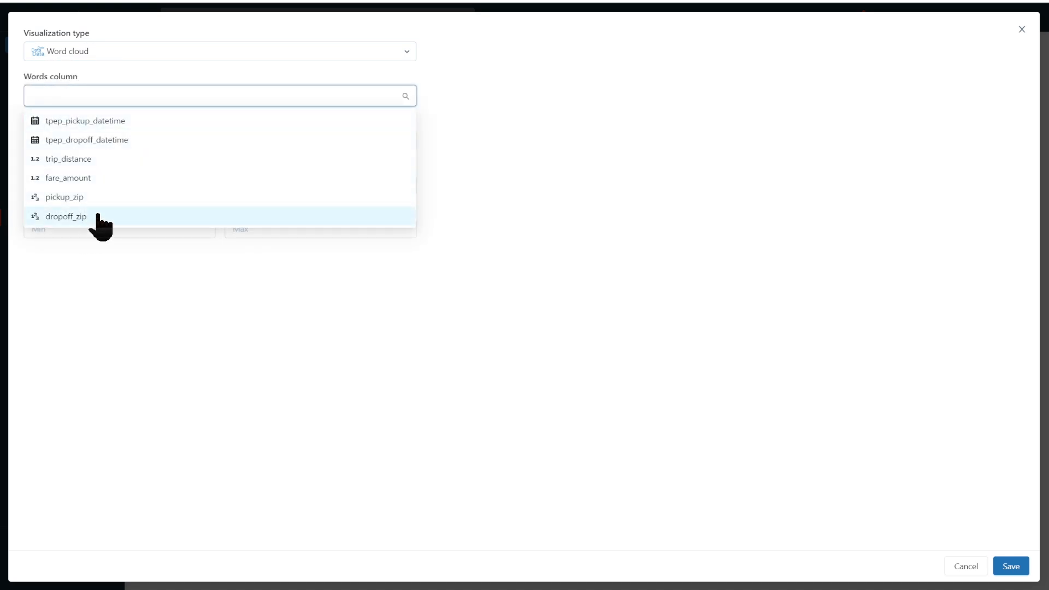
left_click(109, 198)
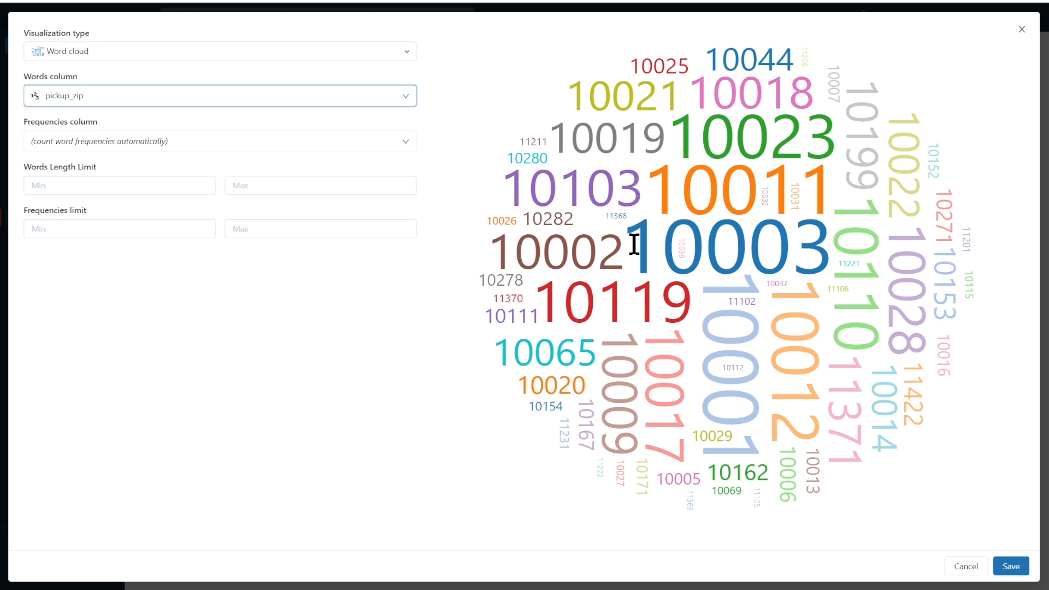
left_click_drag(639, 246, 770, 255)
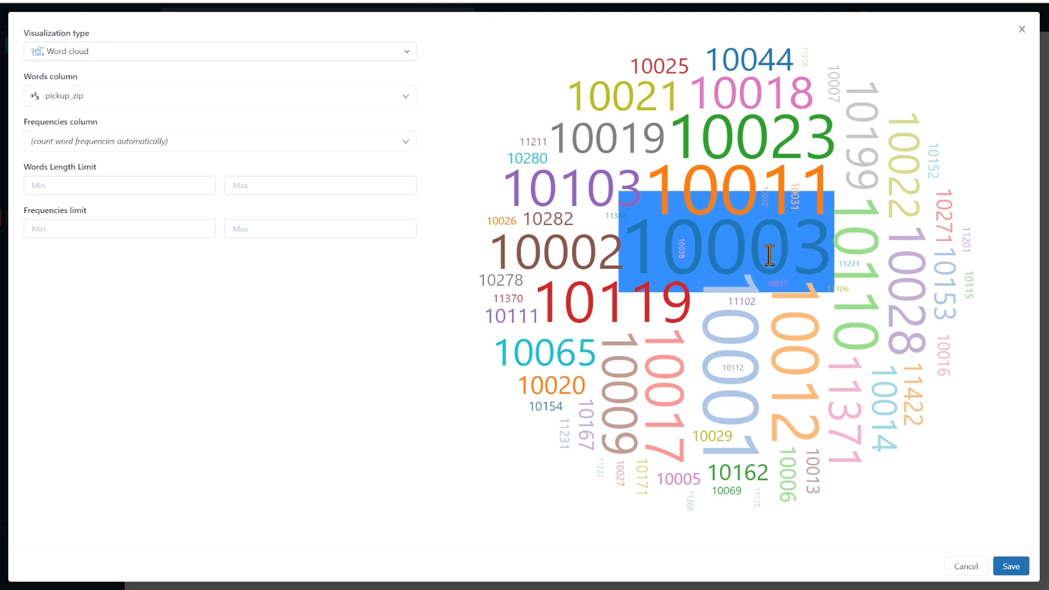
left_click(654, 254)
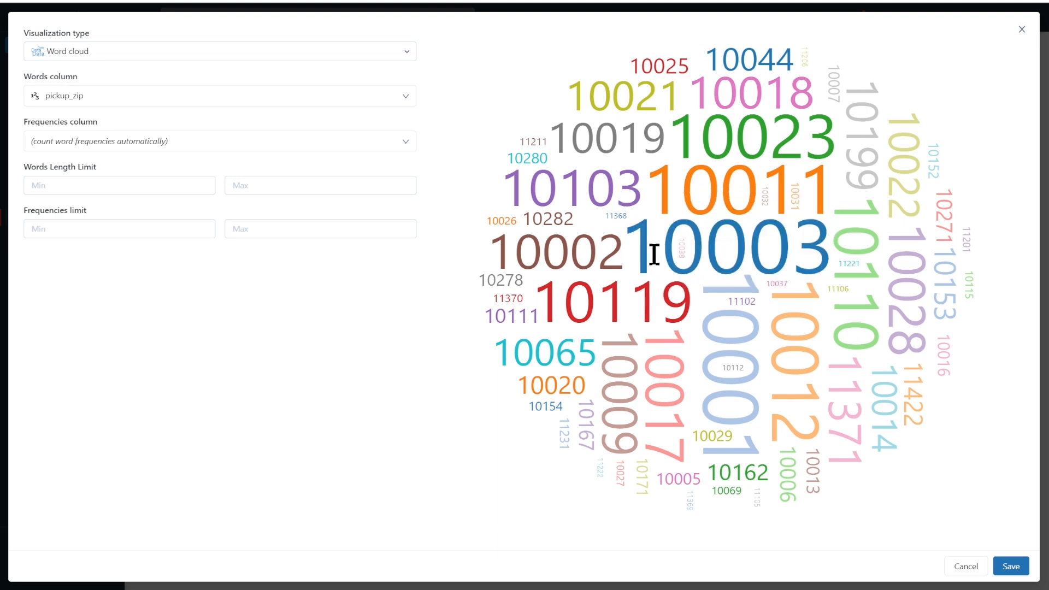
left_click(1011, 566)
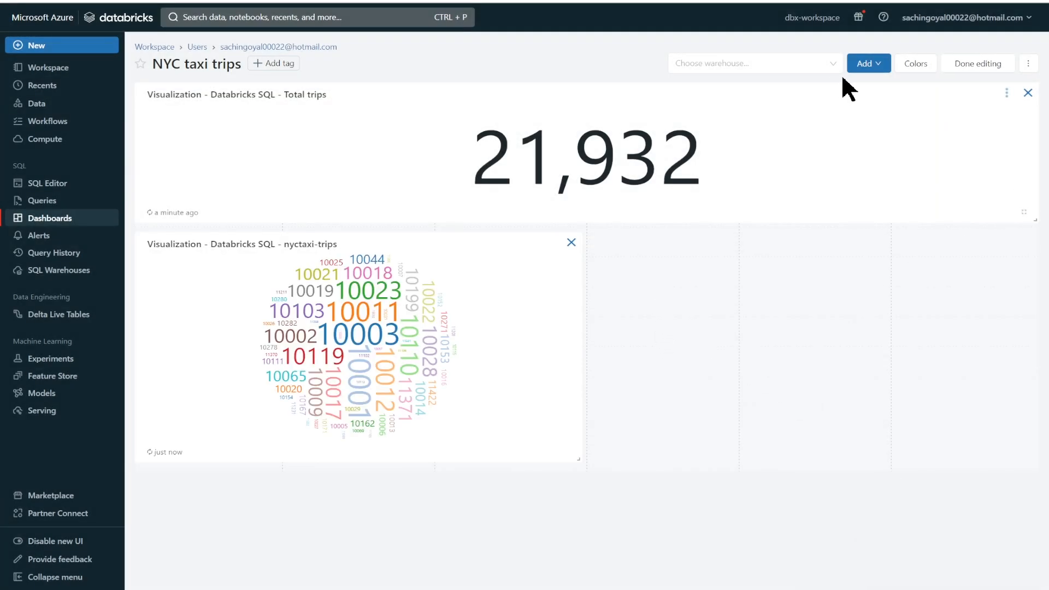
- Add the existing "Trips by date" chart from the "Databricks SQL - trips by date" query to the dashboard and finish editing
left_click(872, 66)
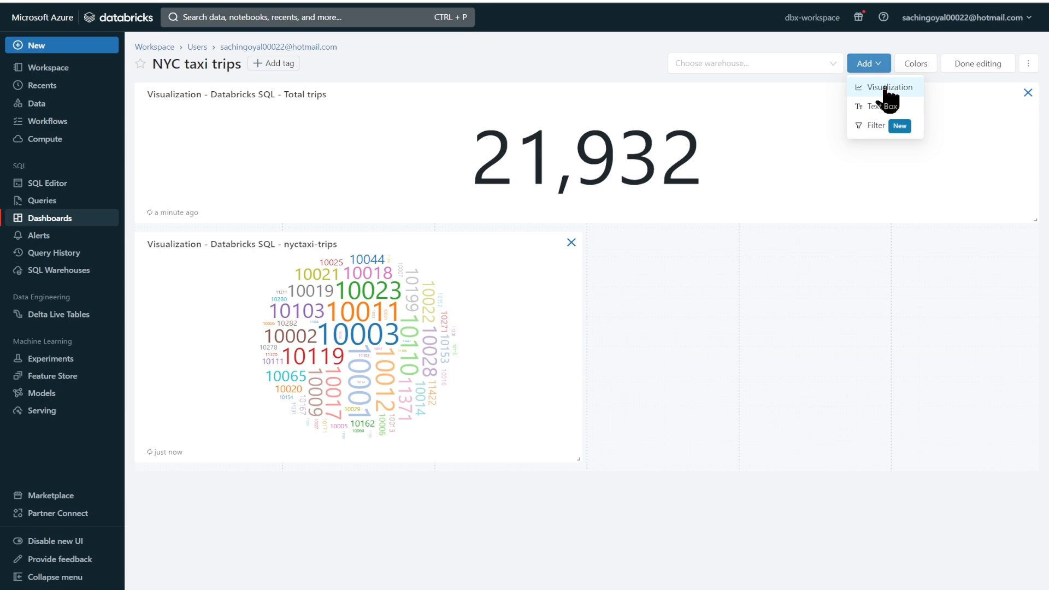
left_click(887, 88)
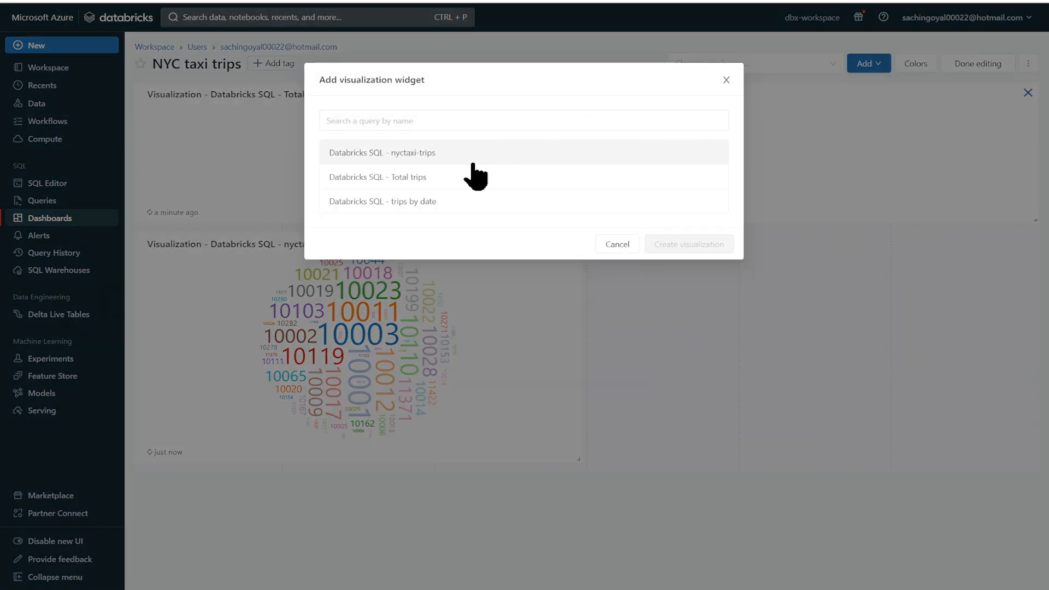
left_click(411, 202)
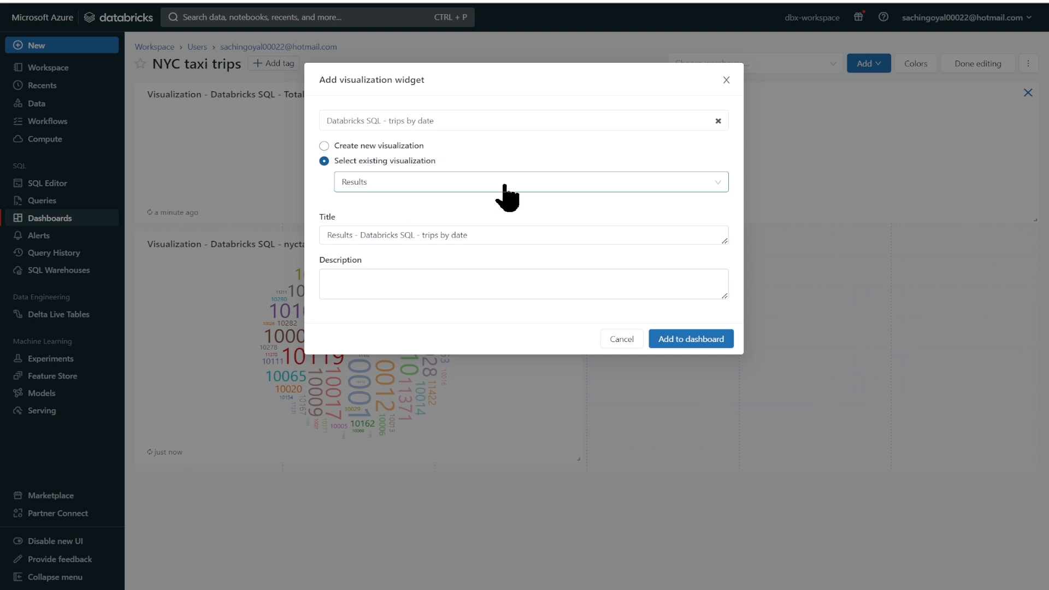
left_click(520, 182)
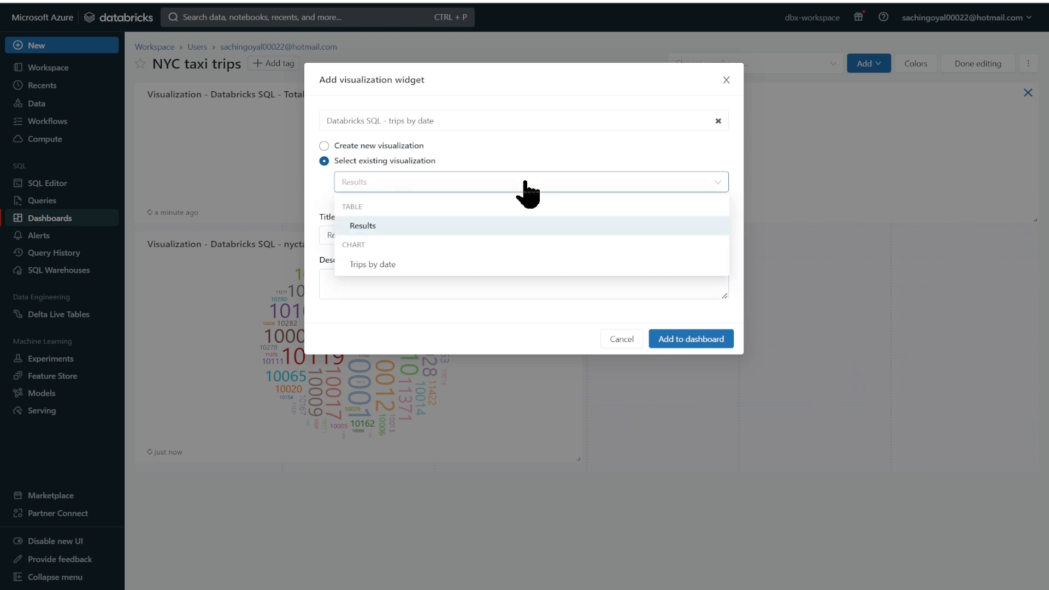
left_click(379, 266)
left_click(662, 334)
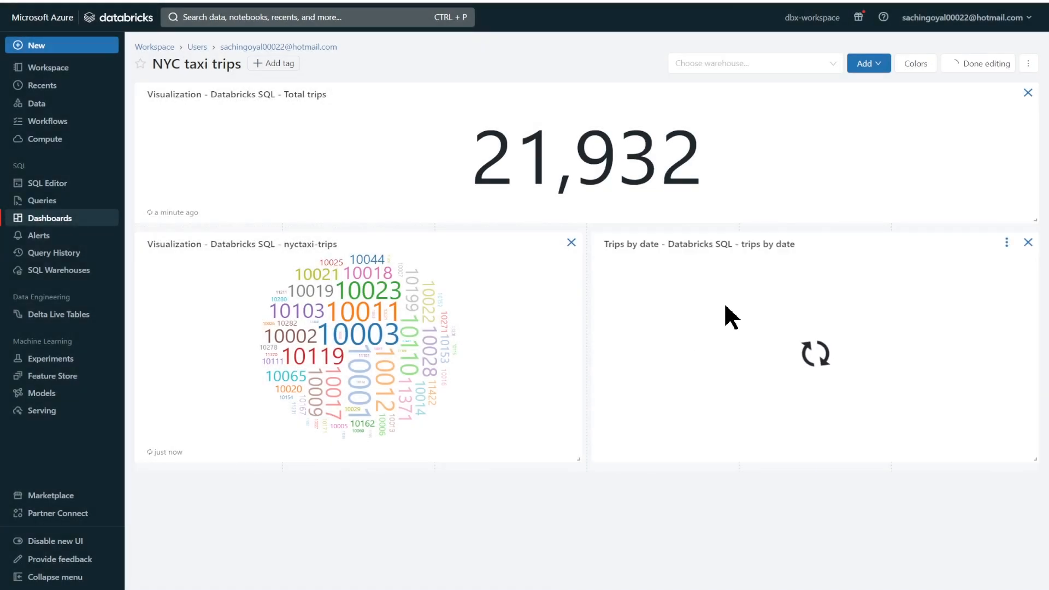
left_click(979, 64)
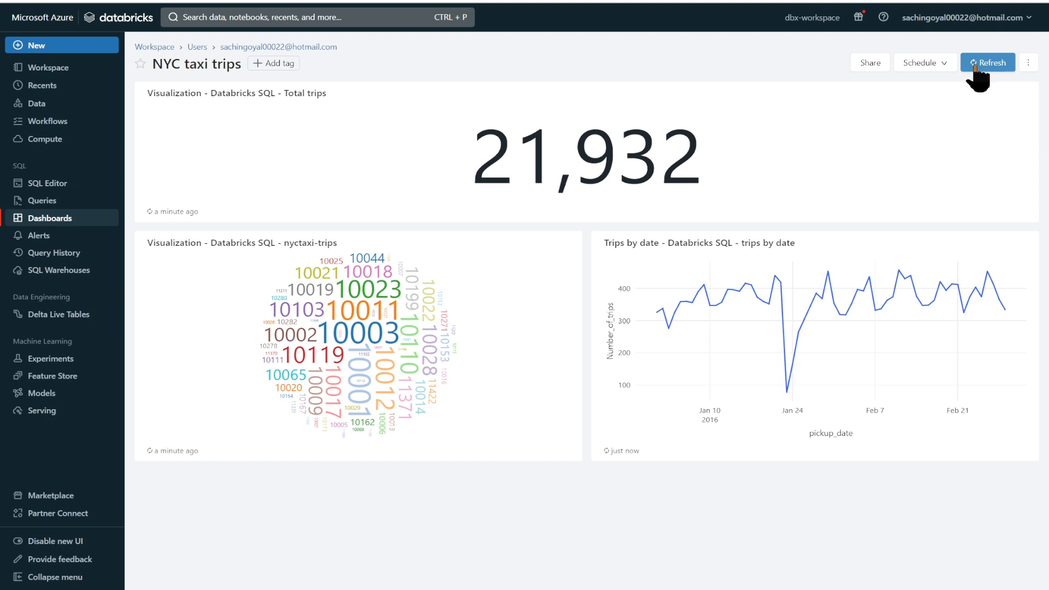
- Review the dashboard's refresh schedule options, including interval, SQL warehouse and subscribers, without saving a schedule
left_click(946, 64)
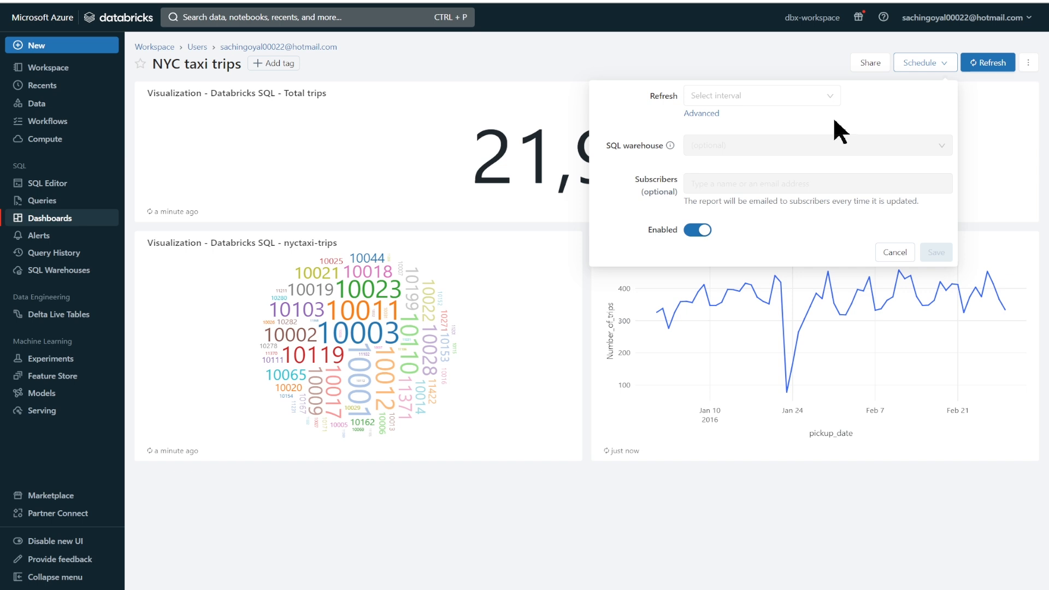
left_click(895, 253)
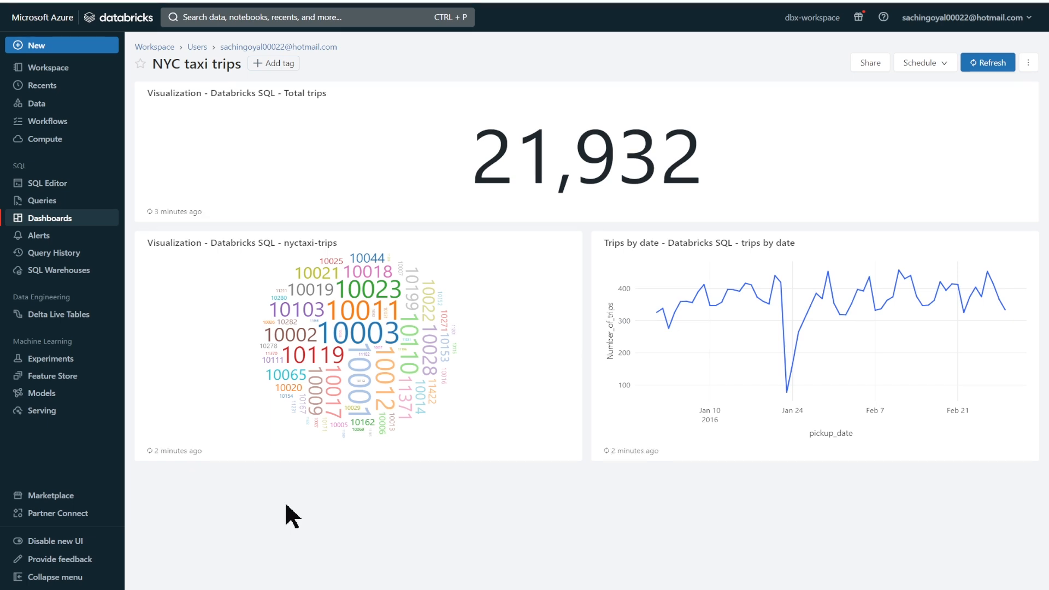
- Start a new alert named "Total taxi trip" based on the "Databricks SQL - Total trips" query
left_click(52, 237)
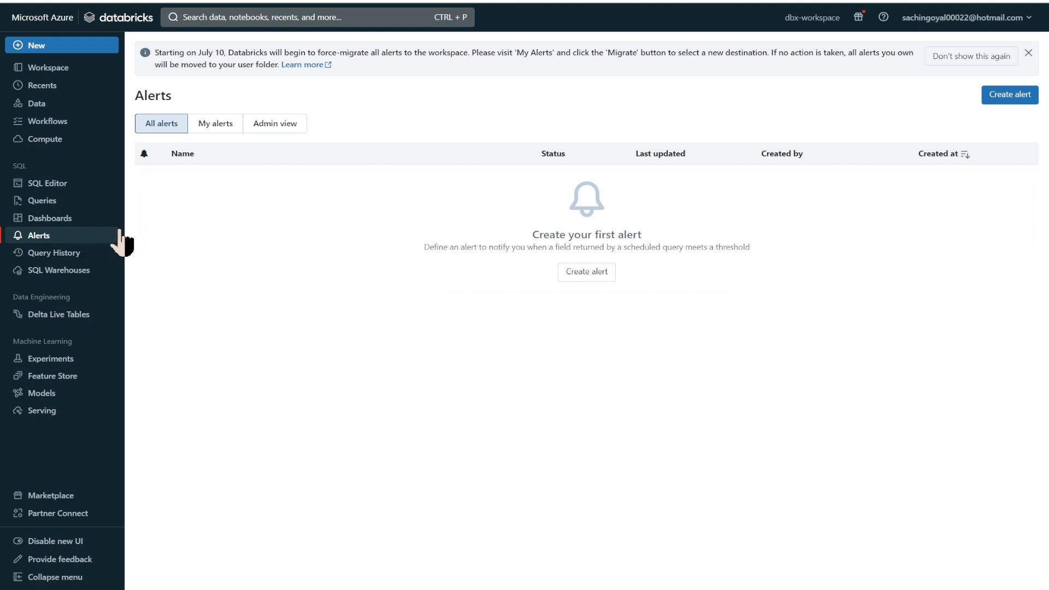
left_click(1008, 97)
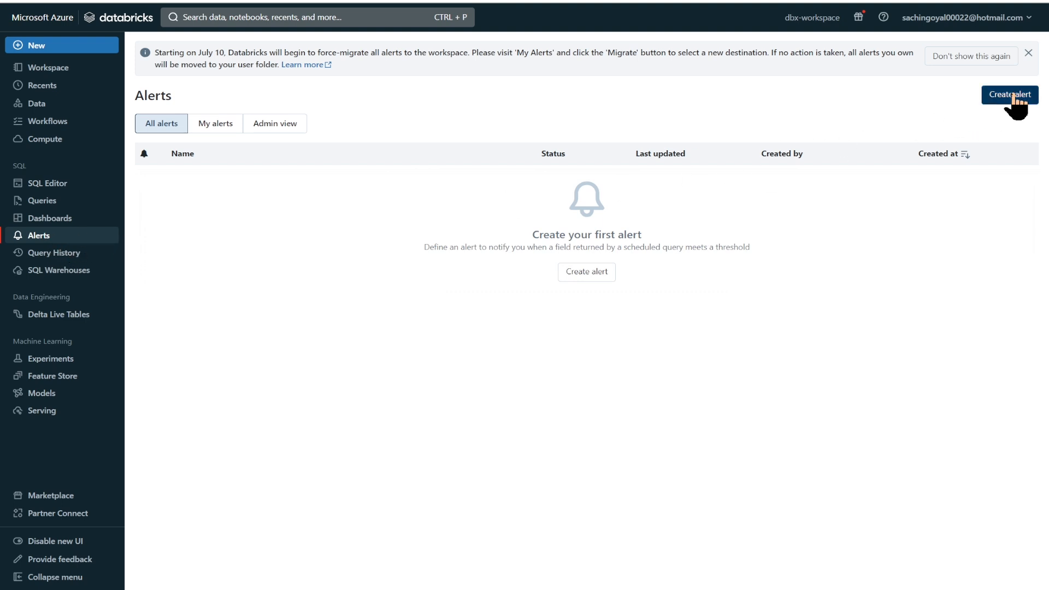
left_click(348, 91)
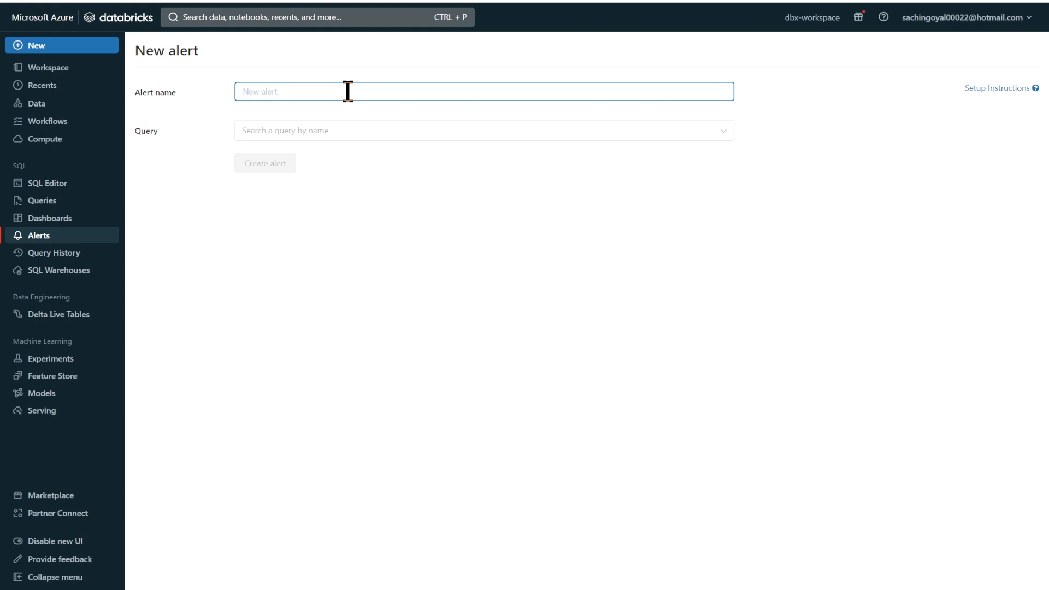
type("Total taxi trip")
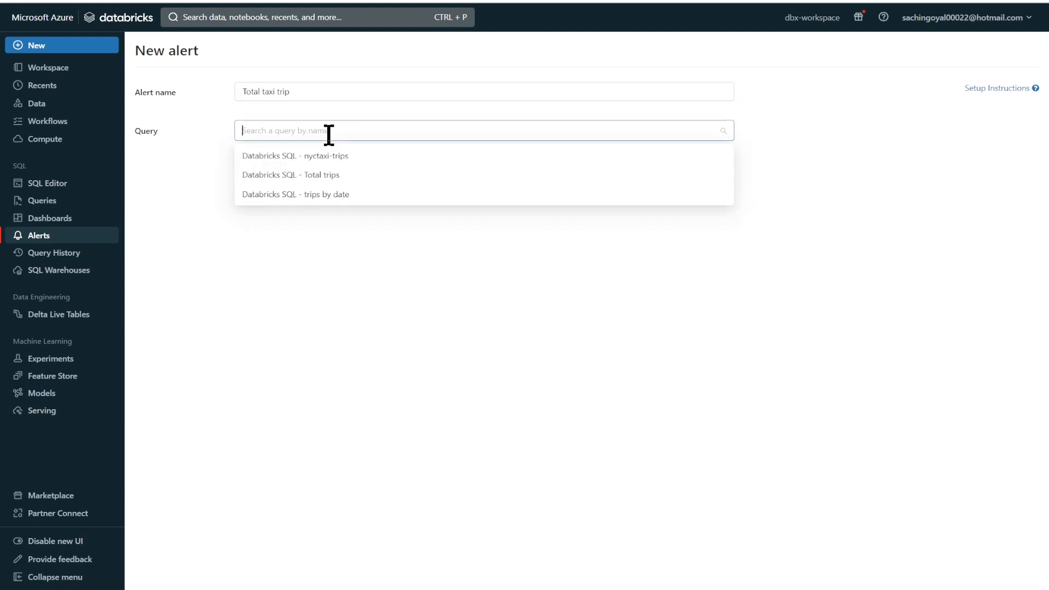
left_click(328, 132)
left_click(319, 175)
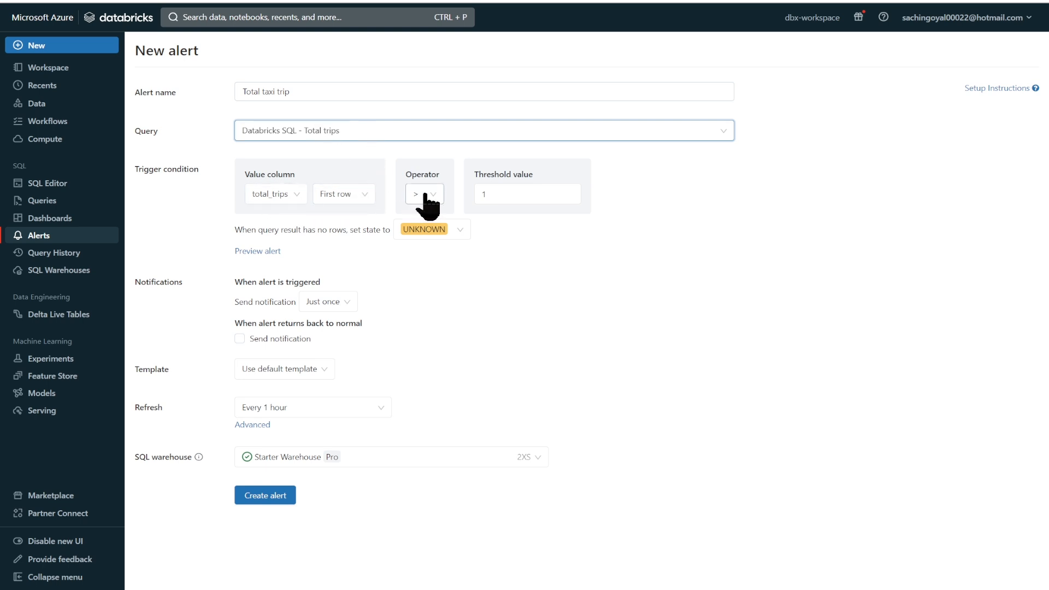
- Set the alert's threshold value to 50000, enable notification when it returns to normal, and create the alert
double_click(481, 192)
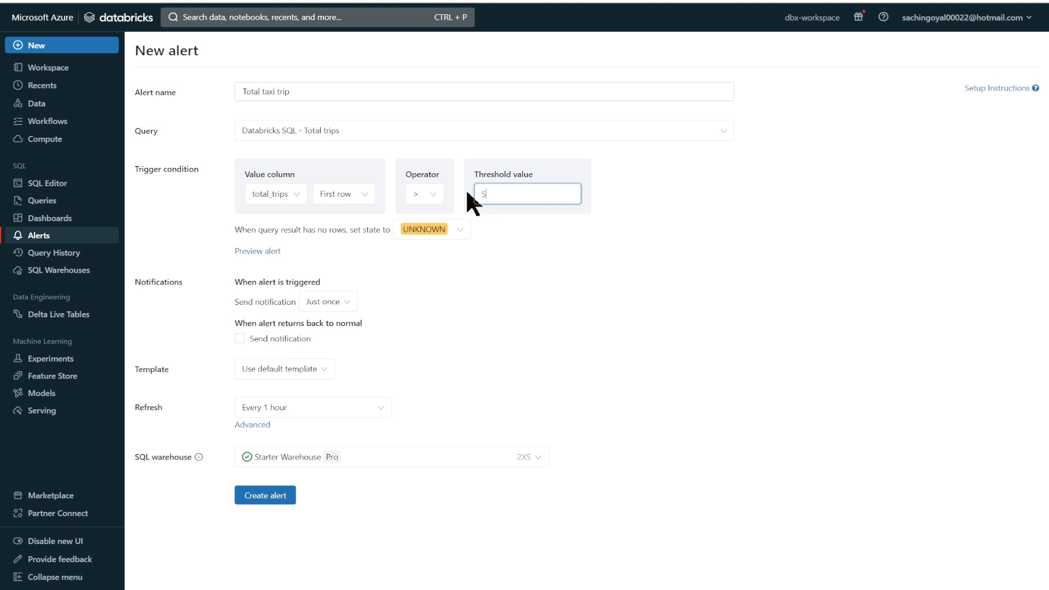
type("50000")
left_click(241, 339)
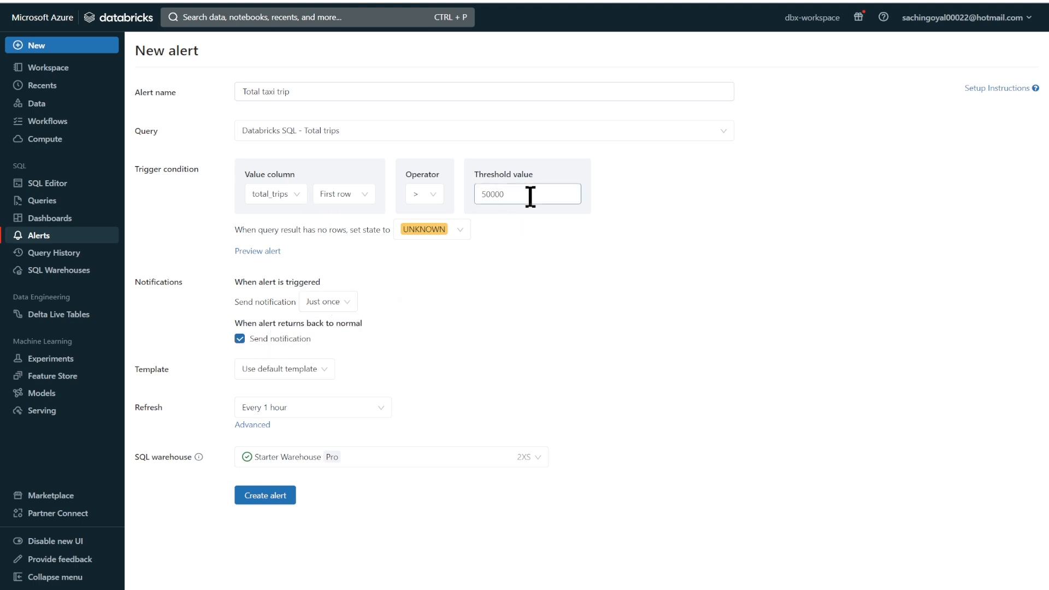
left_click(272, 495)
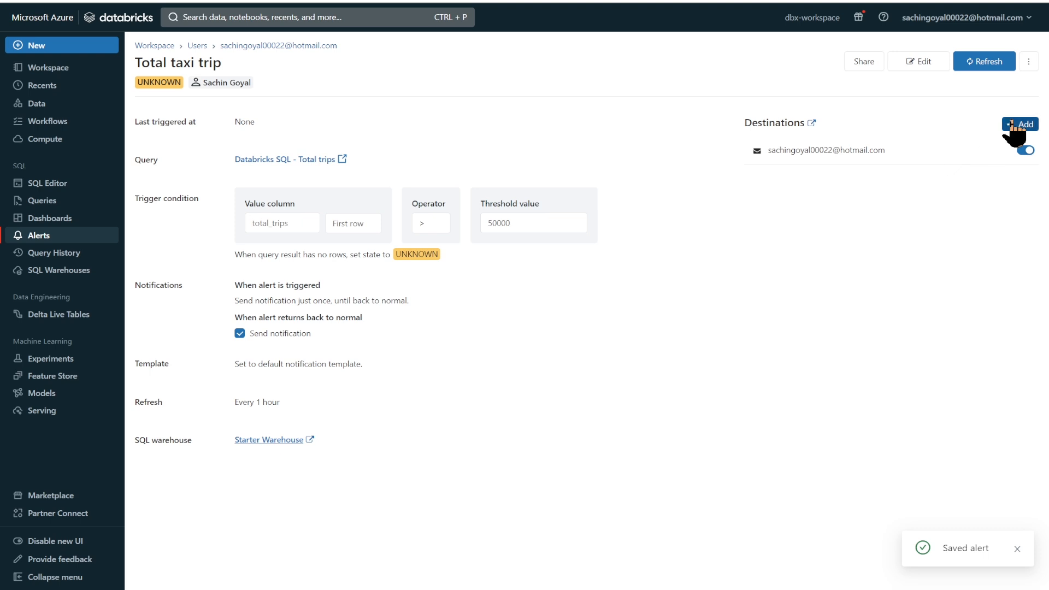
- Check which existing notification destinations can be added to the alert, without adding one
left_click(1012, 125)
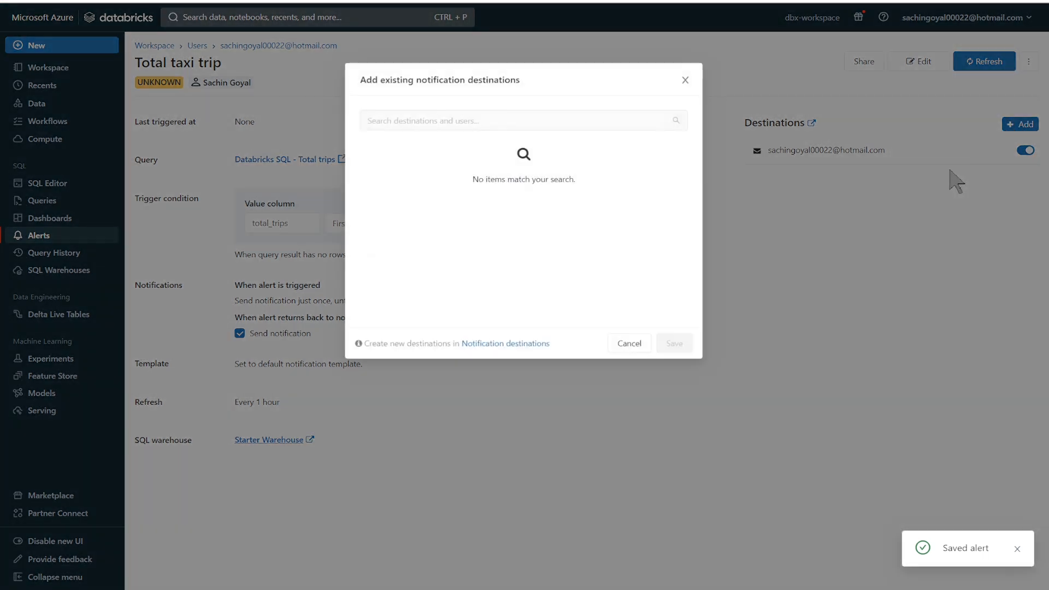
left_click(630, 344)
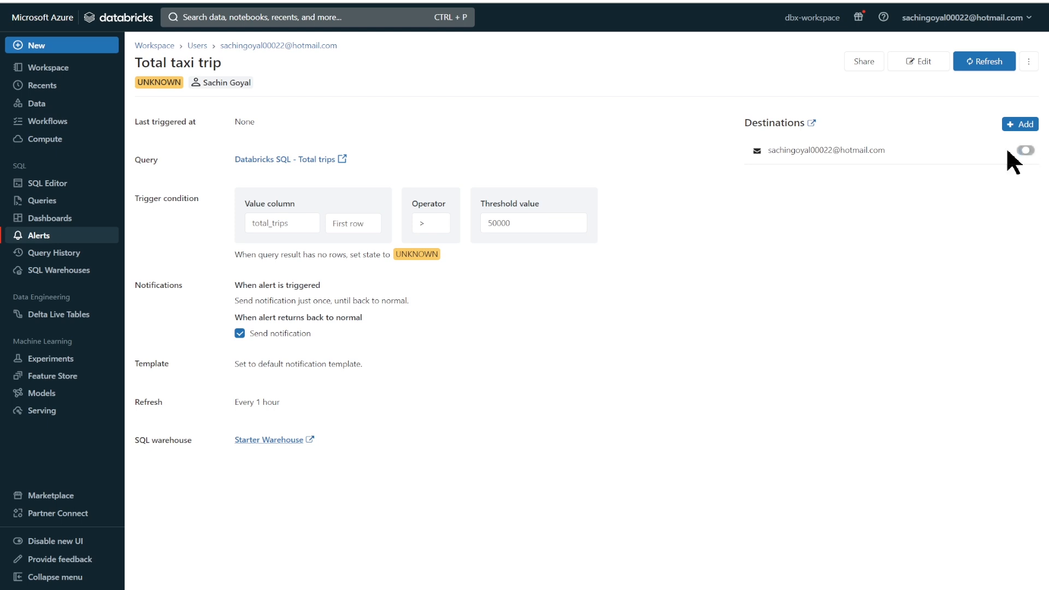
- Examine the query history and its SQL warehouse, duration, status and statement filters without applying any
left_click(72, 256)
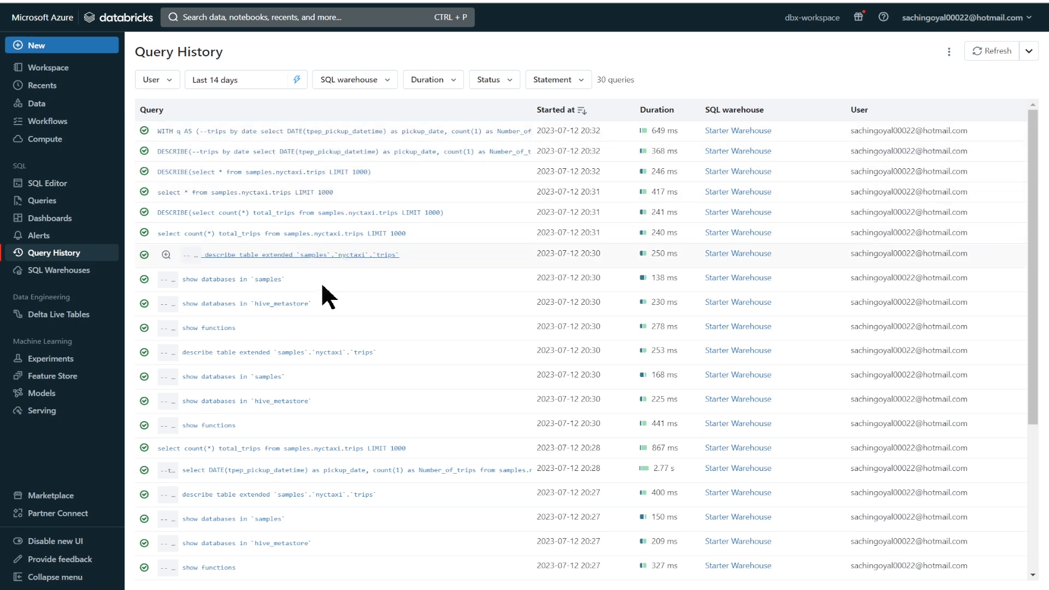
left_click(171, 83)
left_click(276, 55)
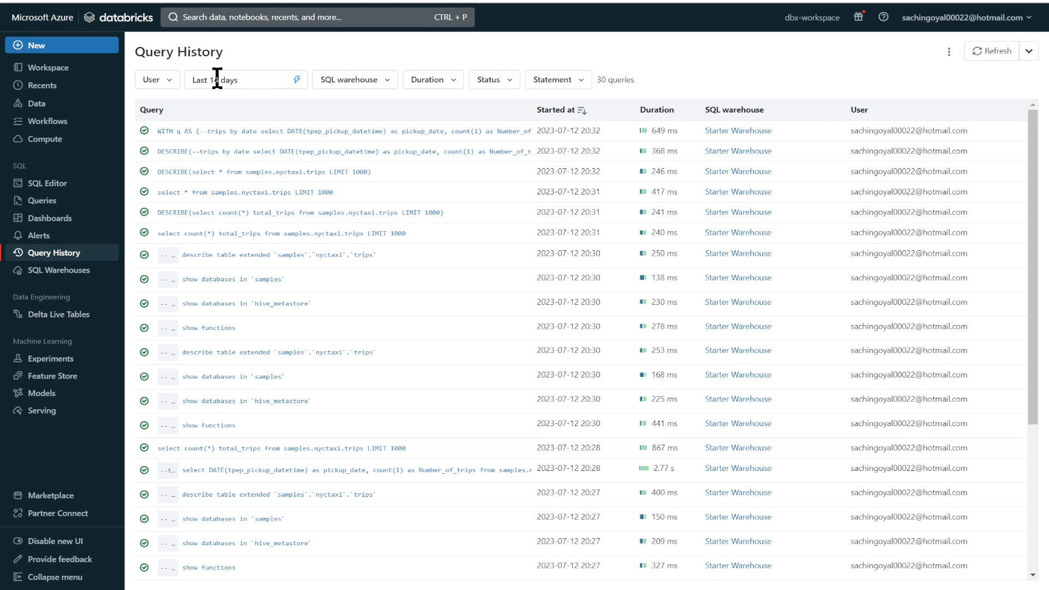
left_click(377, 81)
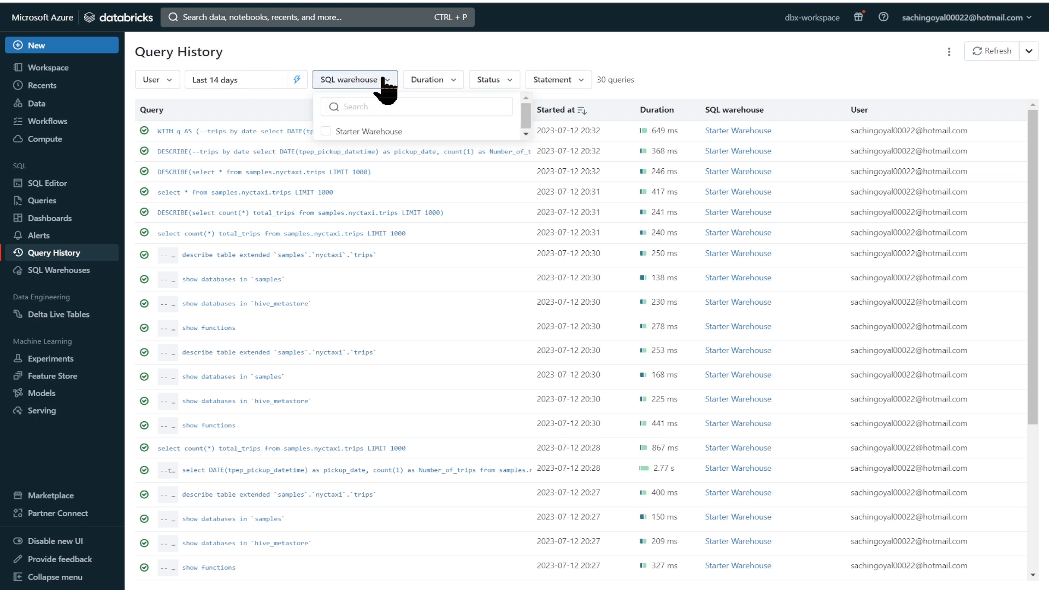
left_click(450, 54)
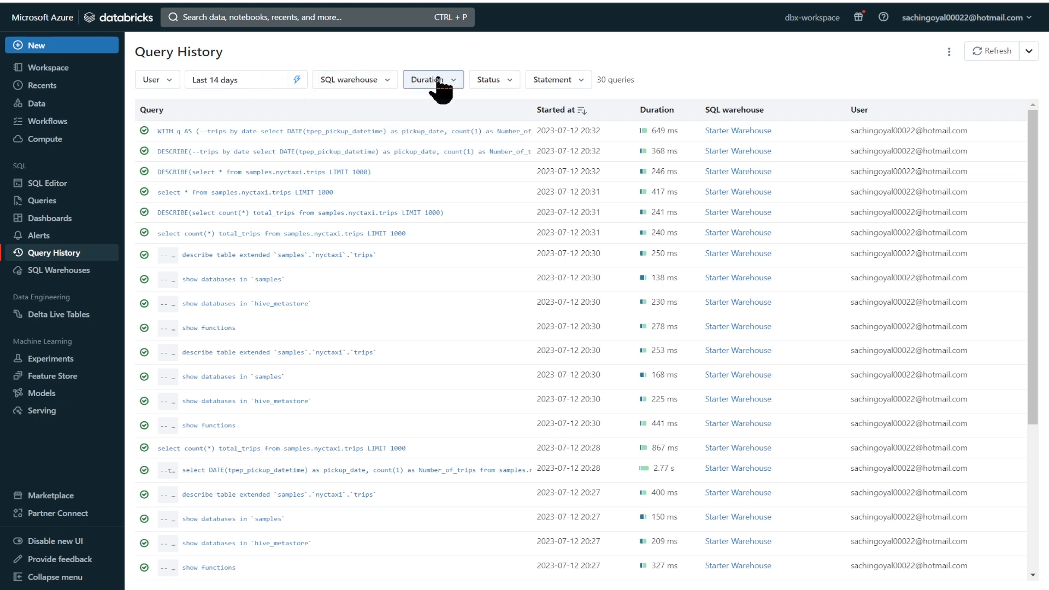
left_click(505, 80)
left_click(563, 82)
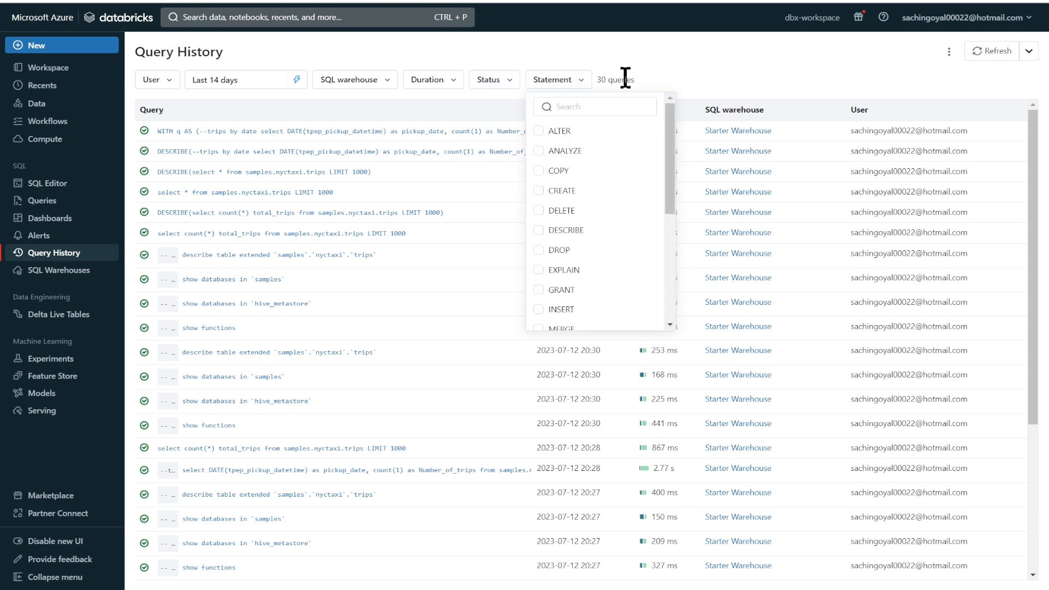
left_click(727, 66)
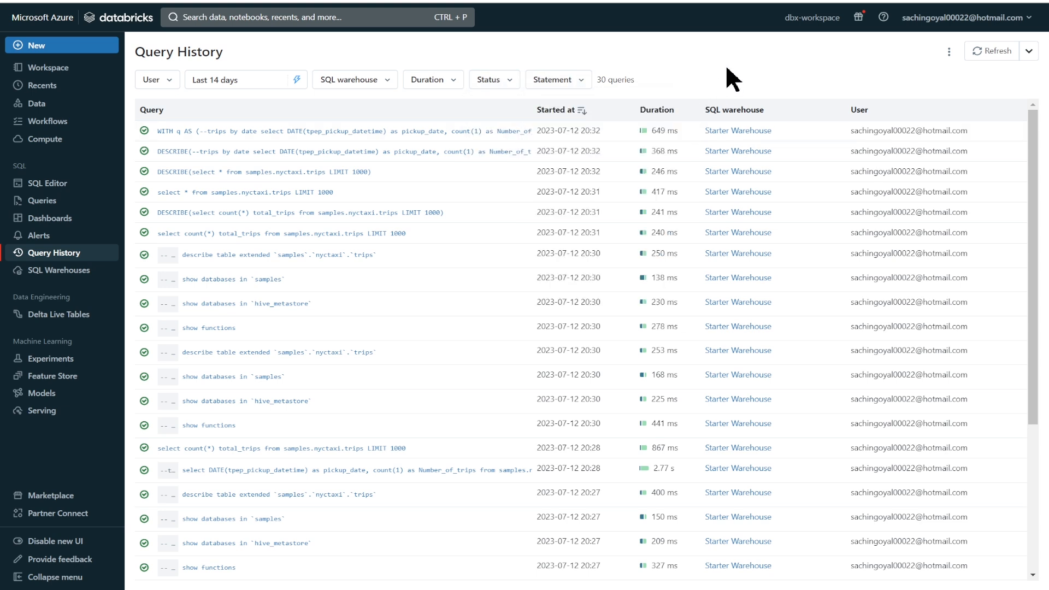
- Open the list of saved queries and read the notice about migrating queries to the workspace
left_click(62, 208)
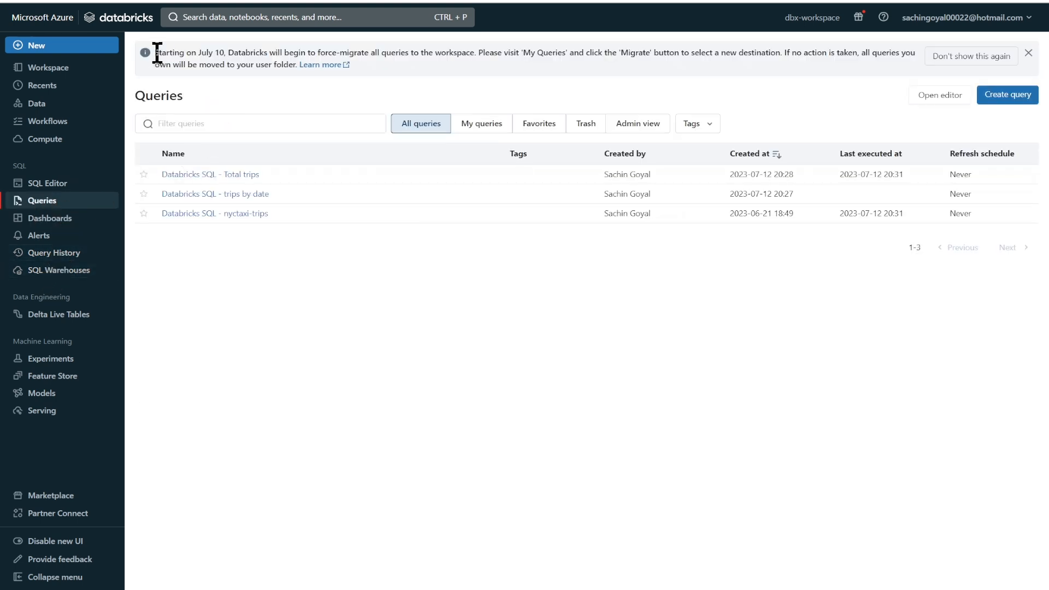
left_click_drag(158, 53, 494, 51)
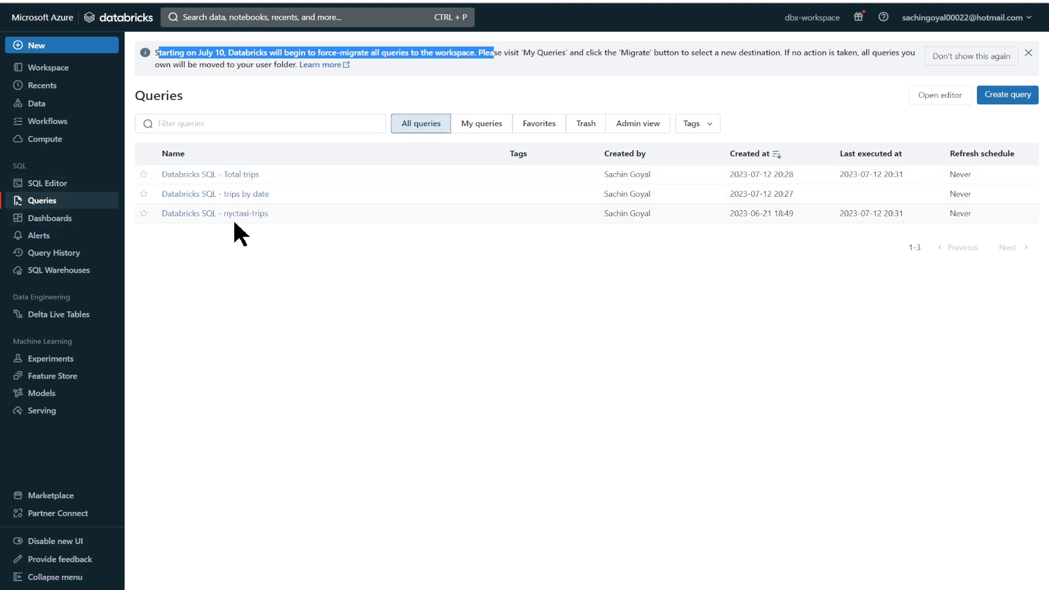
- Open the workspace home folder and create a new query in it
left_click(55, 122)
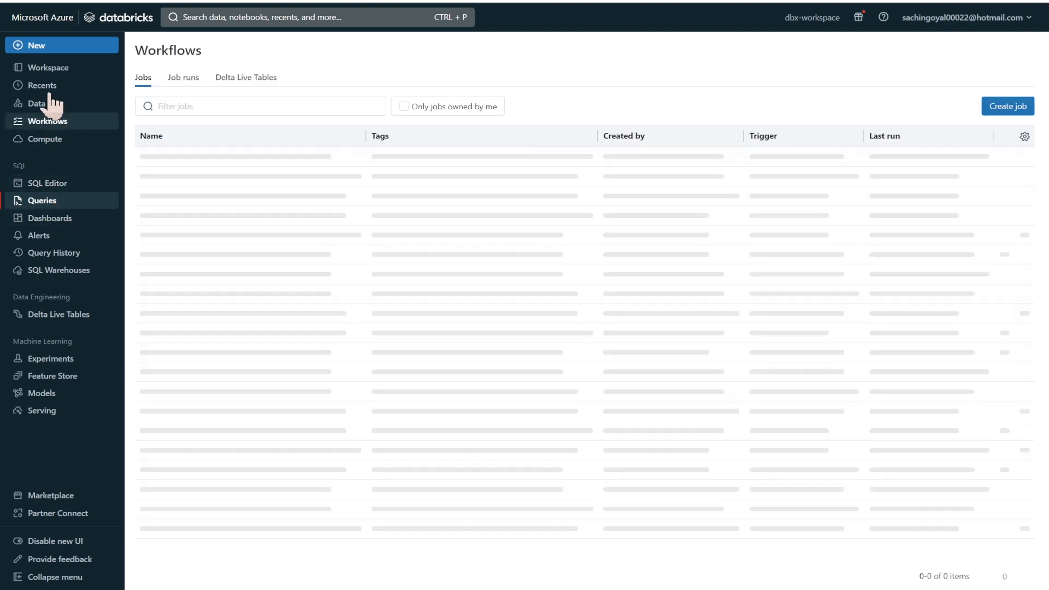
left_click(52, 69)
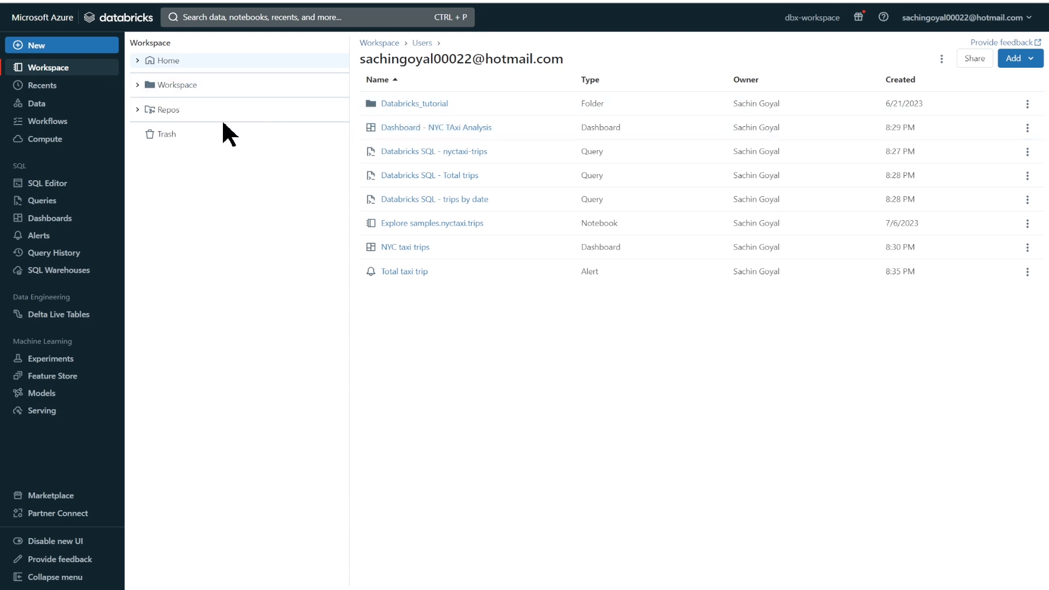
left_click(1032, 60)
left_click(671, 343)
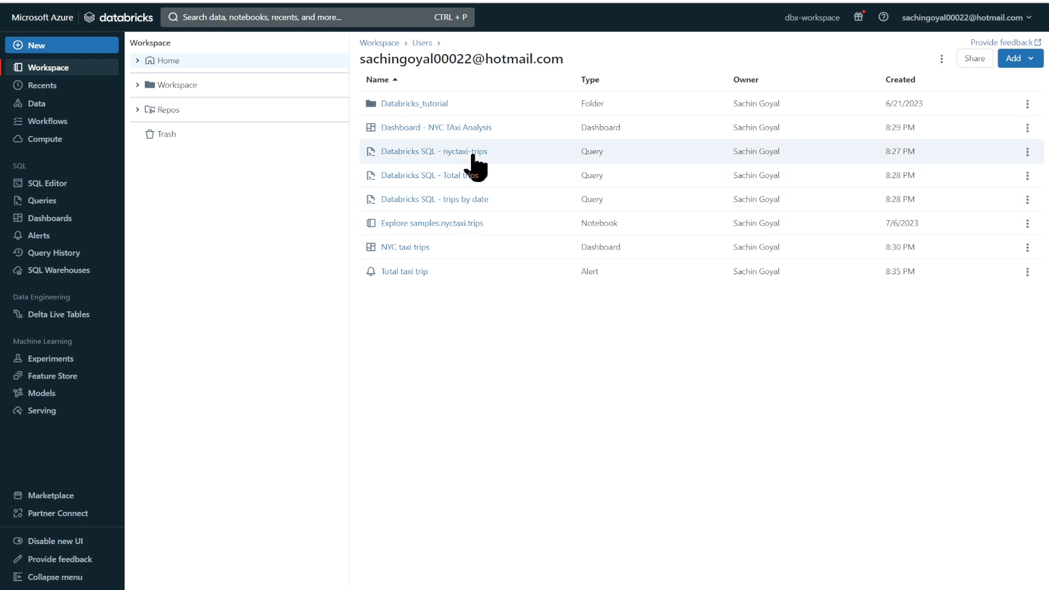
left_click(1035, 61)
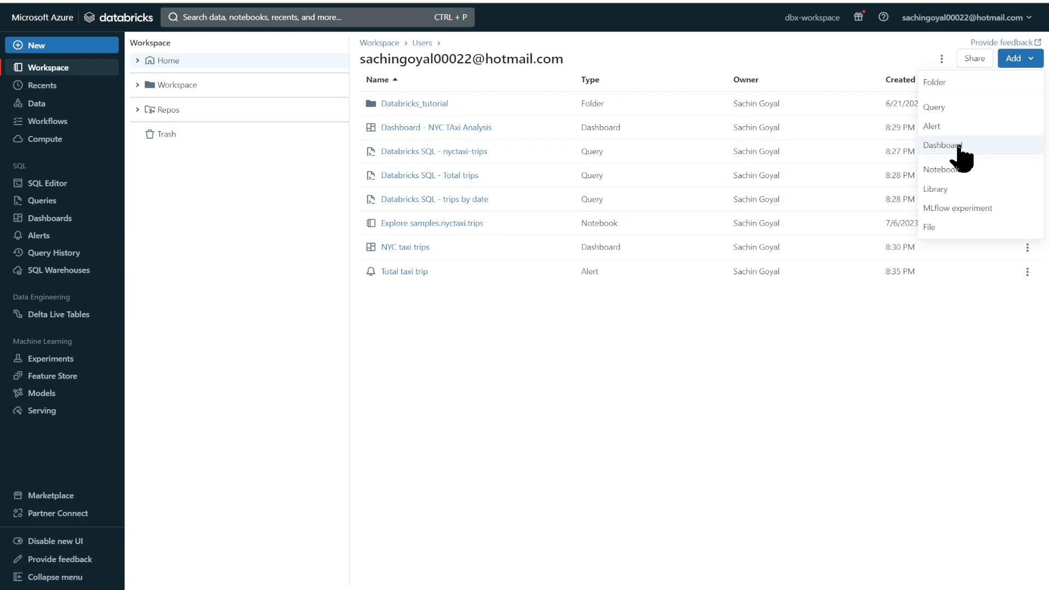
left_click(949, 107)
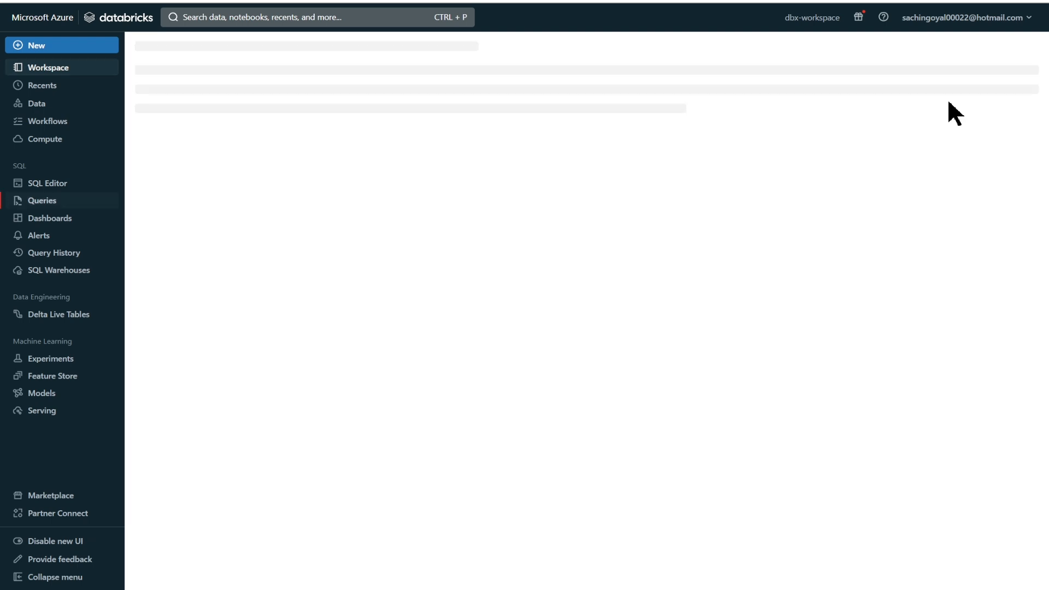